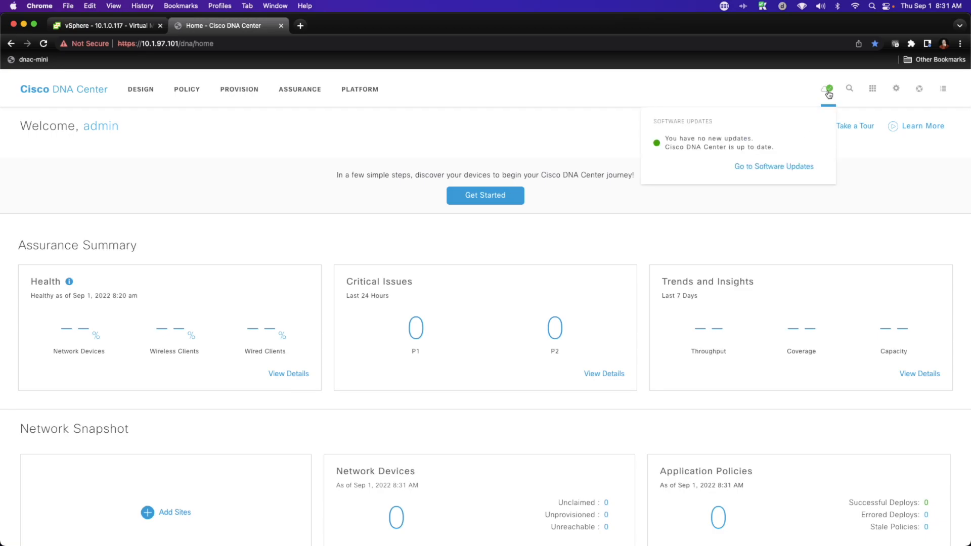
Step: Check the Cisco DNA Center software update status and its installed version in the About dialog
click(758, 168)
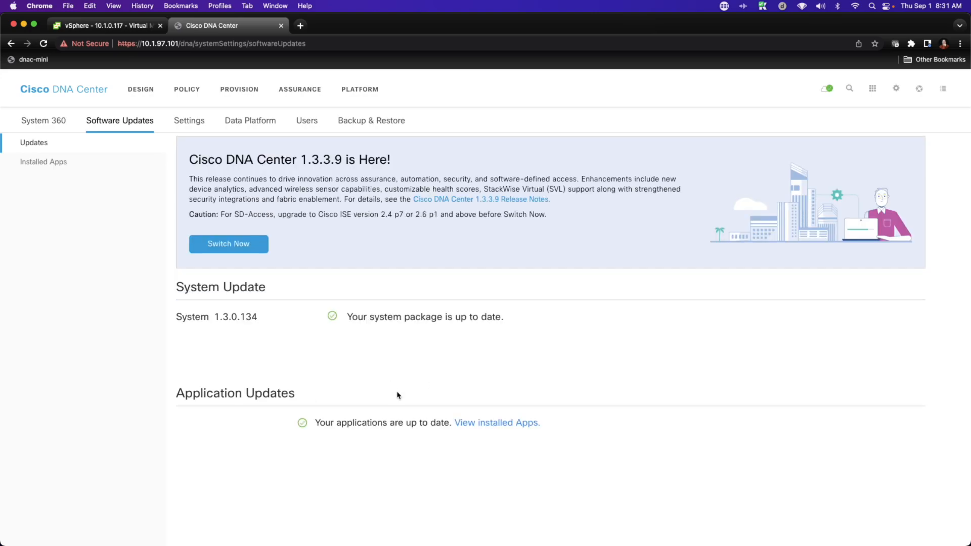
click(919, 89)
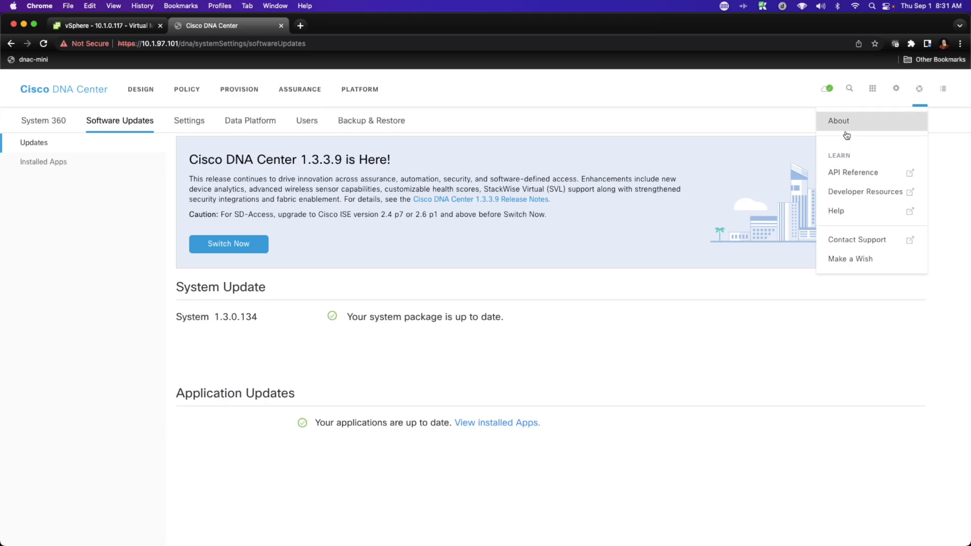
click(843, 124)
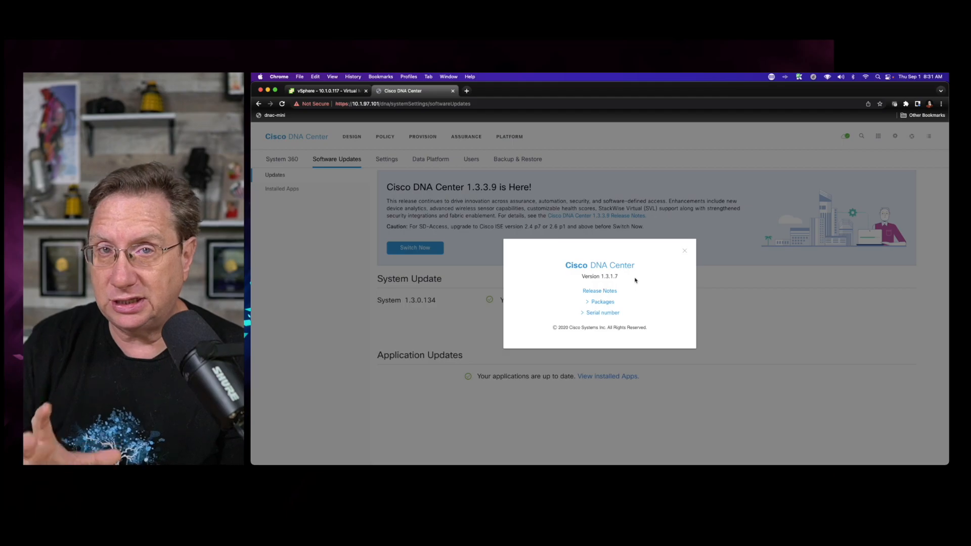
click(684, 251)
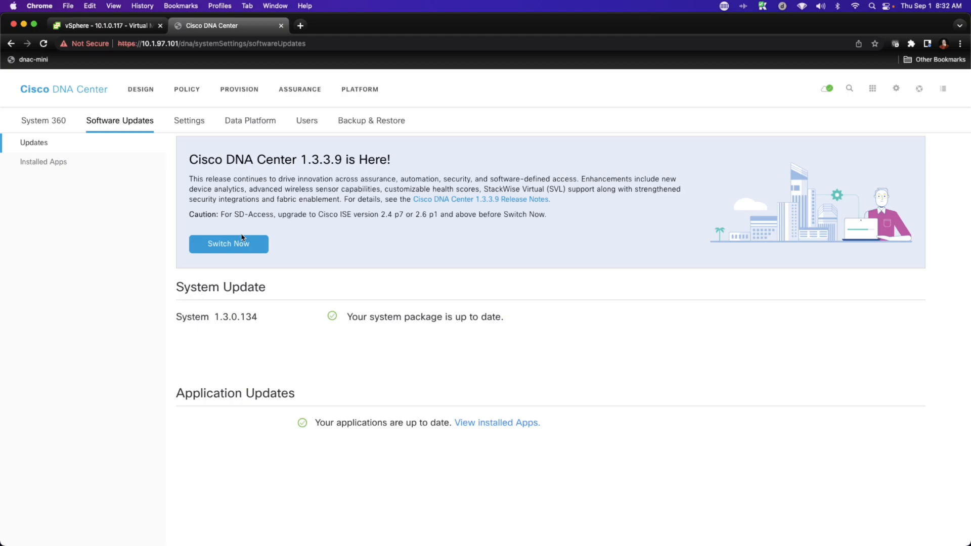
Step: Switch to the vSphere tab and review the 10.1.0.117 host's summary, memory and storage details
click(85, 28)
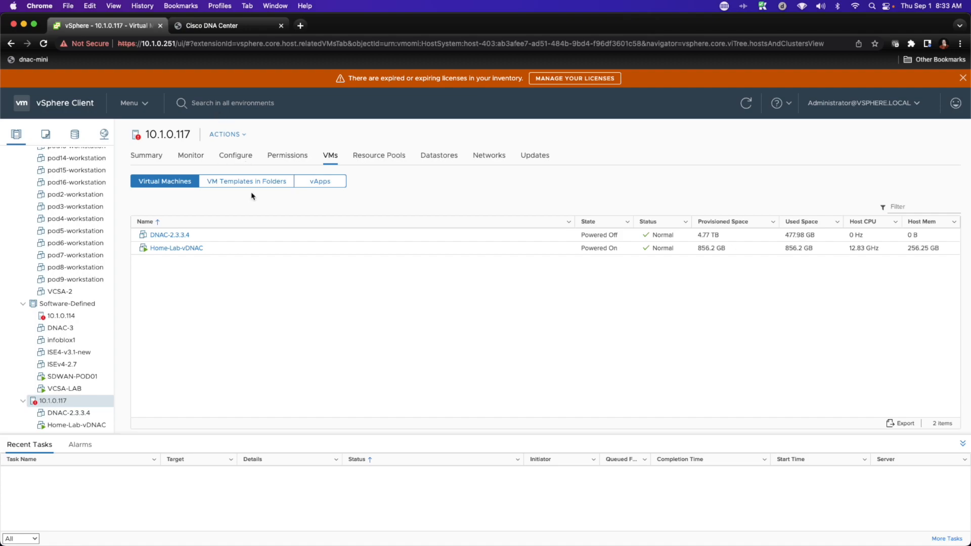
click(136, 155)
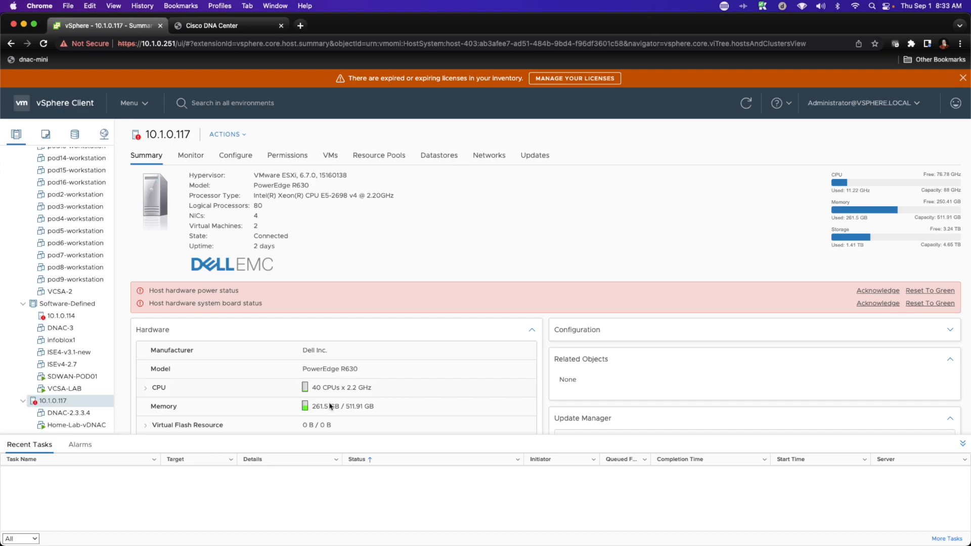
drag(345, 406, 381, 409)
scroll(427, 310, down, 5)
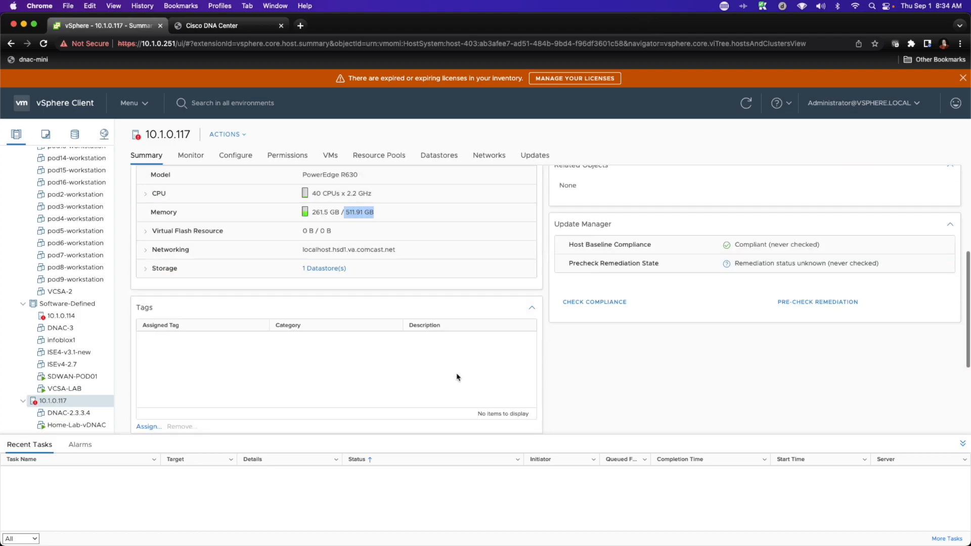
click(145, 268)
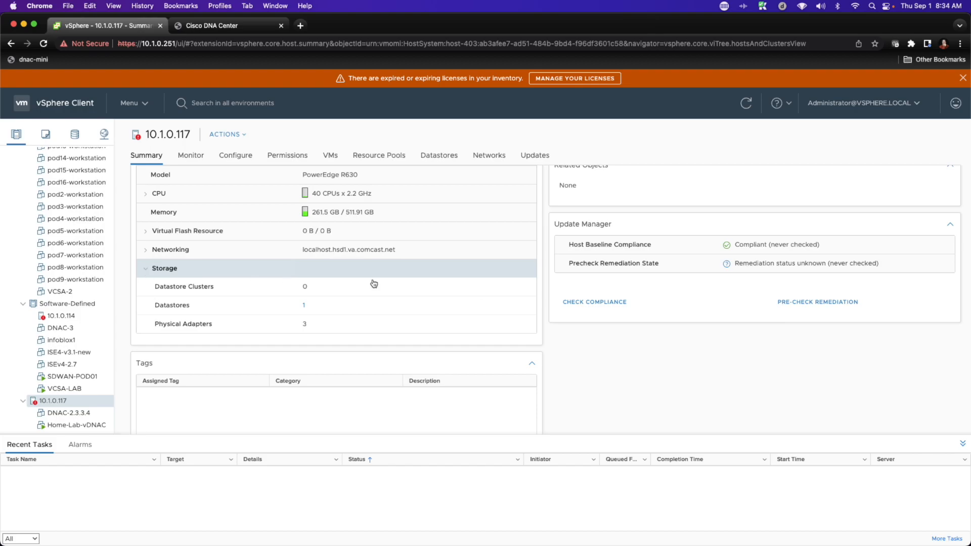
scroll(459, 294, up, 5)
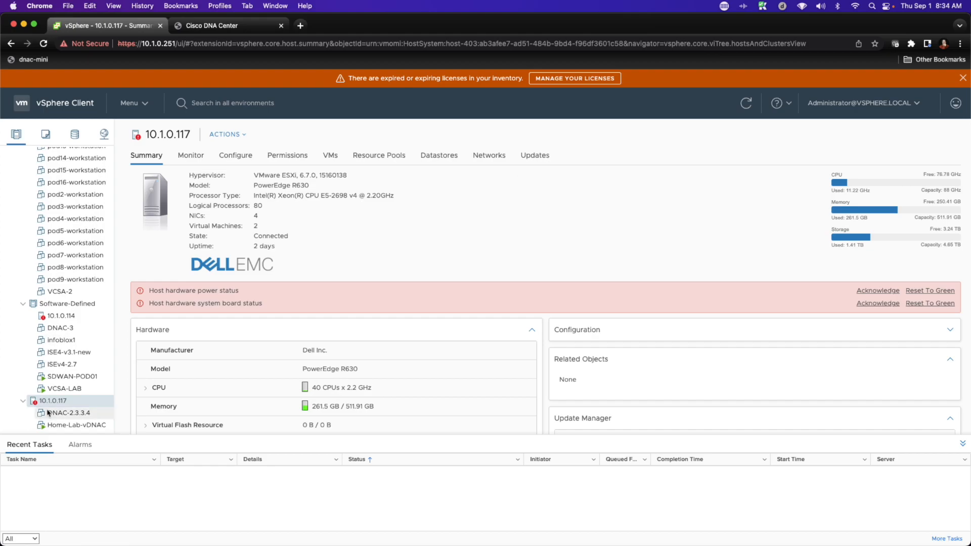
Step: Start deploying an OVF template into the External Services folder from the local ISE-2.7.0.356 .ova file
click(45, 138)
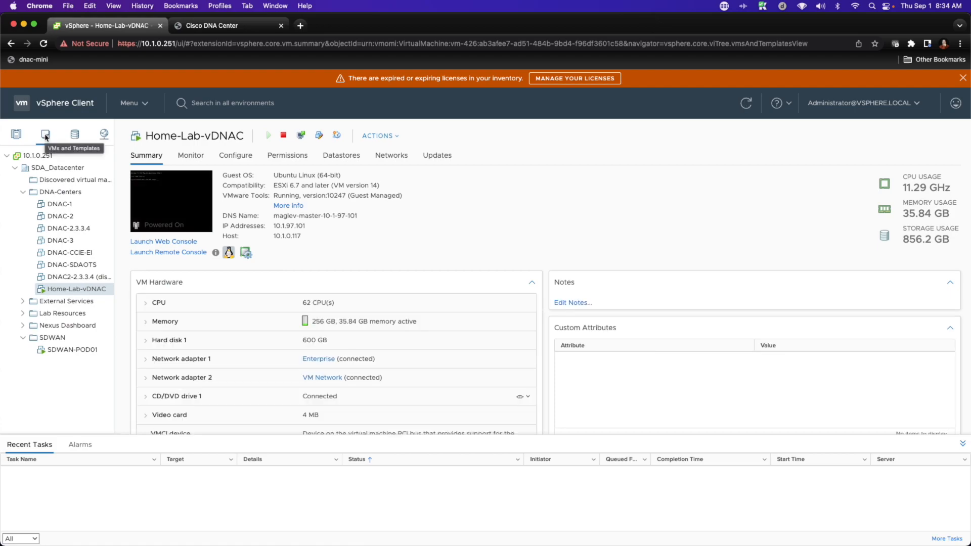
click(23, 303)
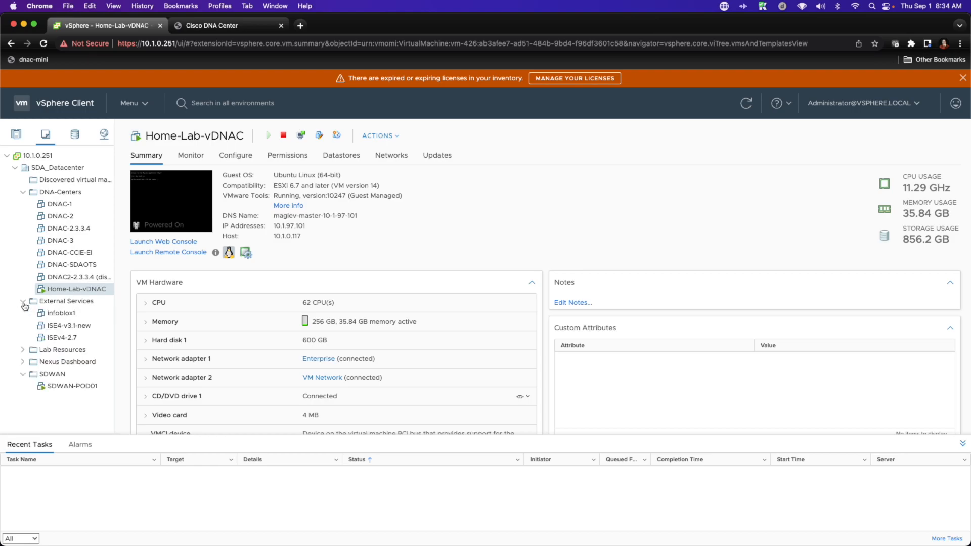
right_click(61, 306)
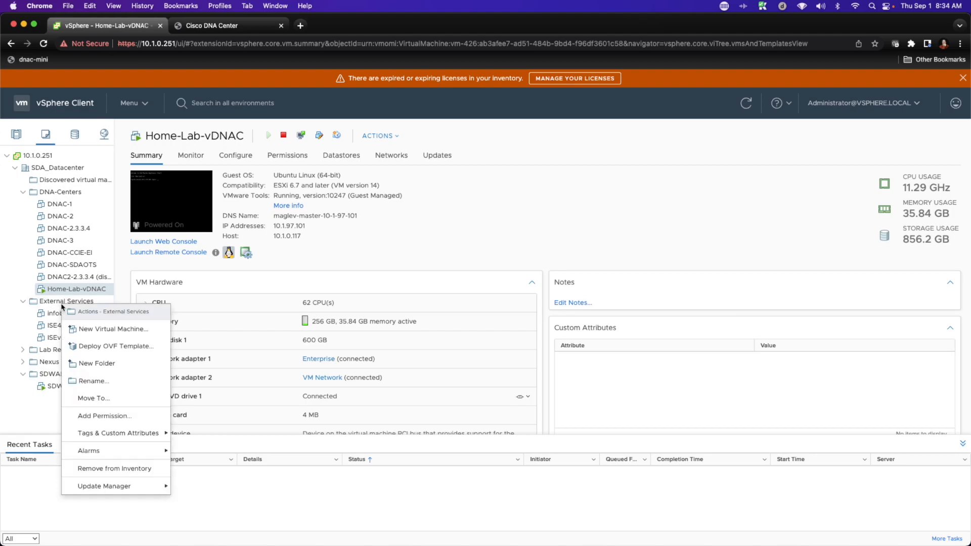
click(115, 348)
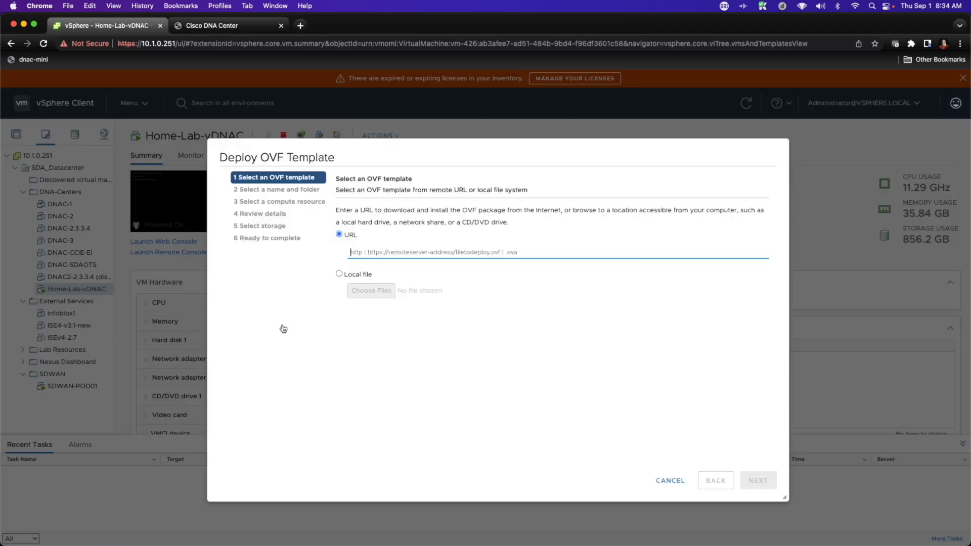
click(340, 274)
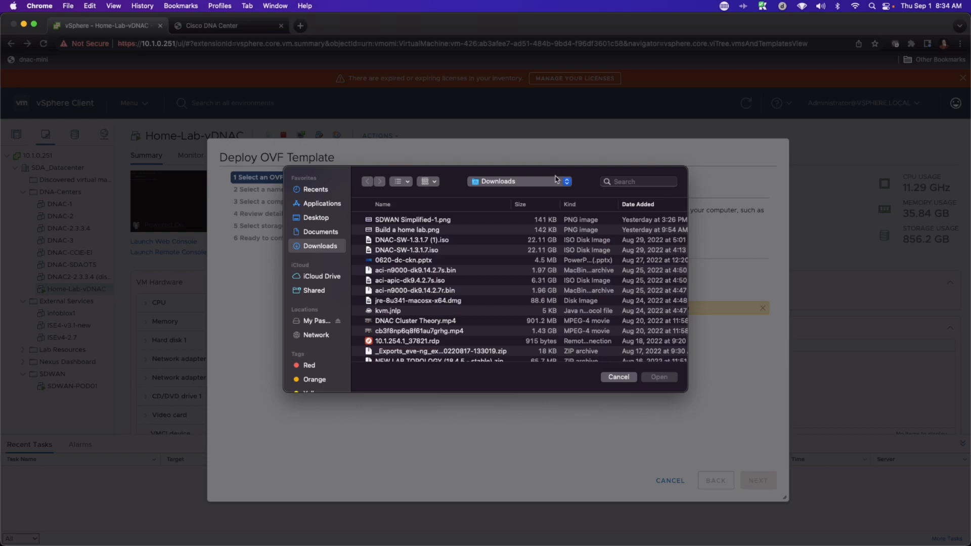
click(635, 187)
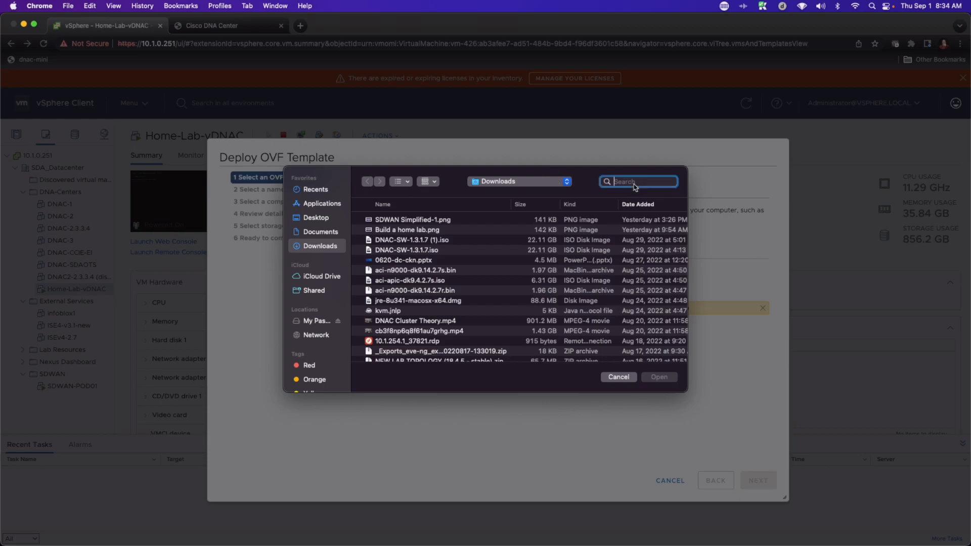
text(.ova)
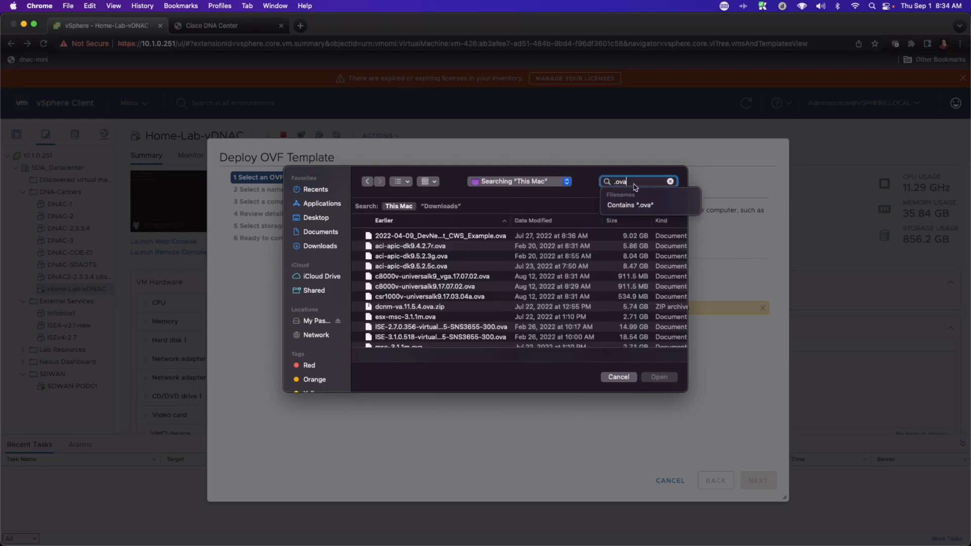
click(395, 327)
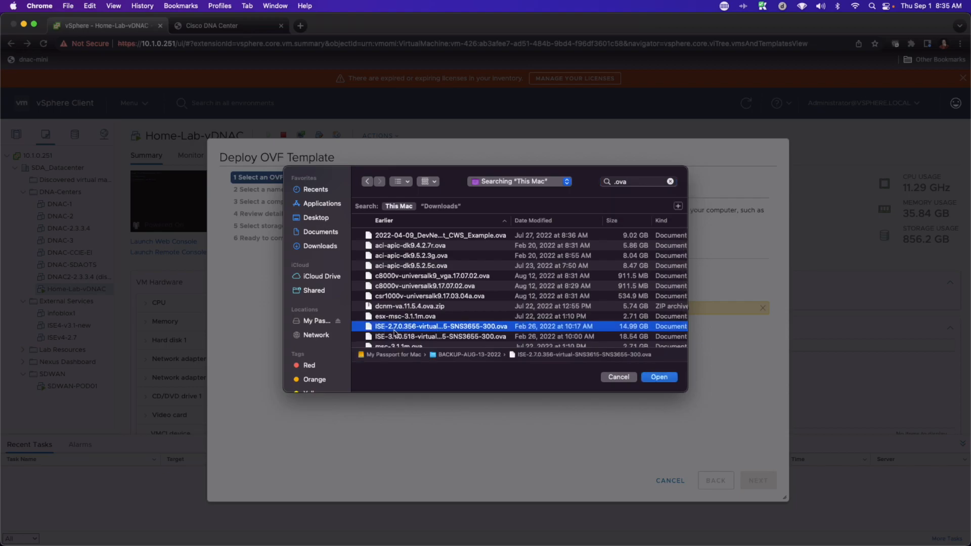
click(658, 377)
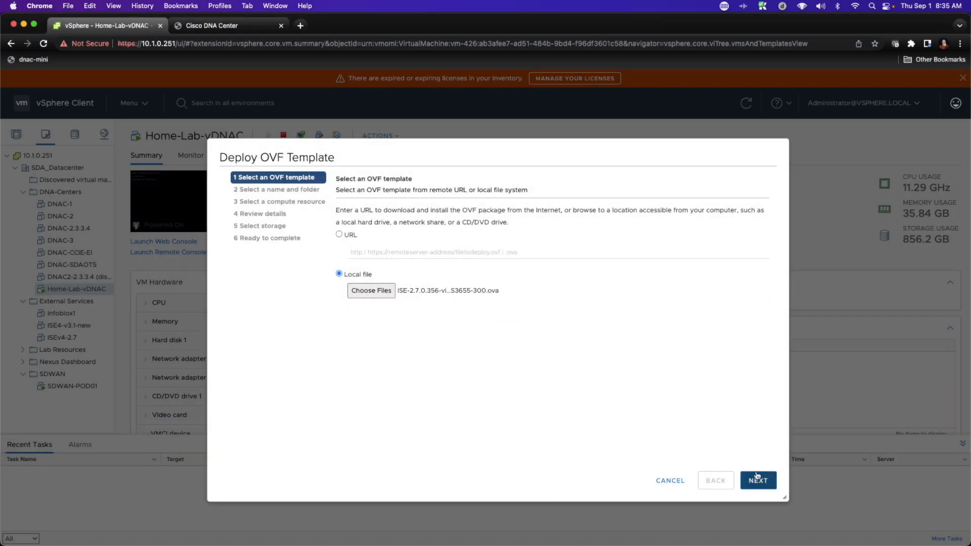
click(754, 482)
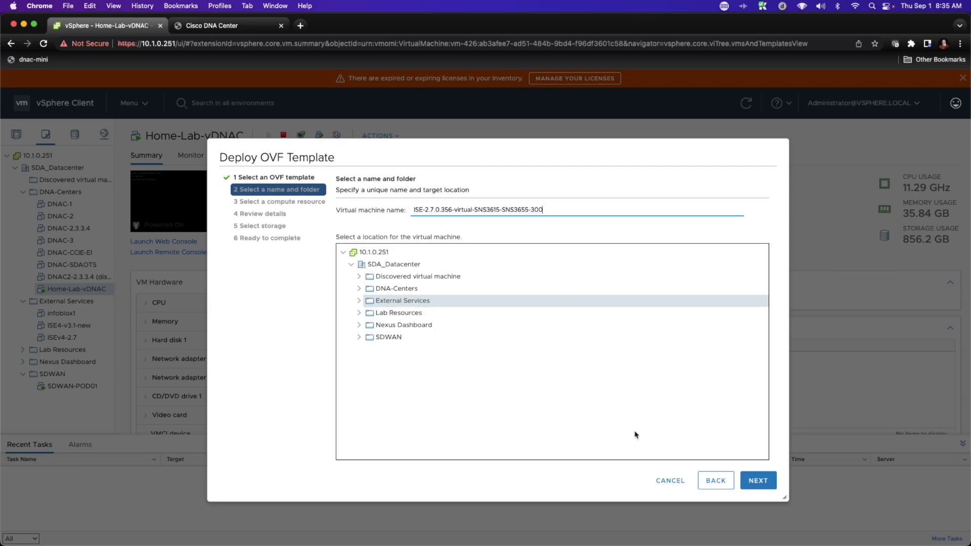
Step: Name the new virtual machine home-lab-ise
drag(556, 213, 336, 210)
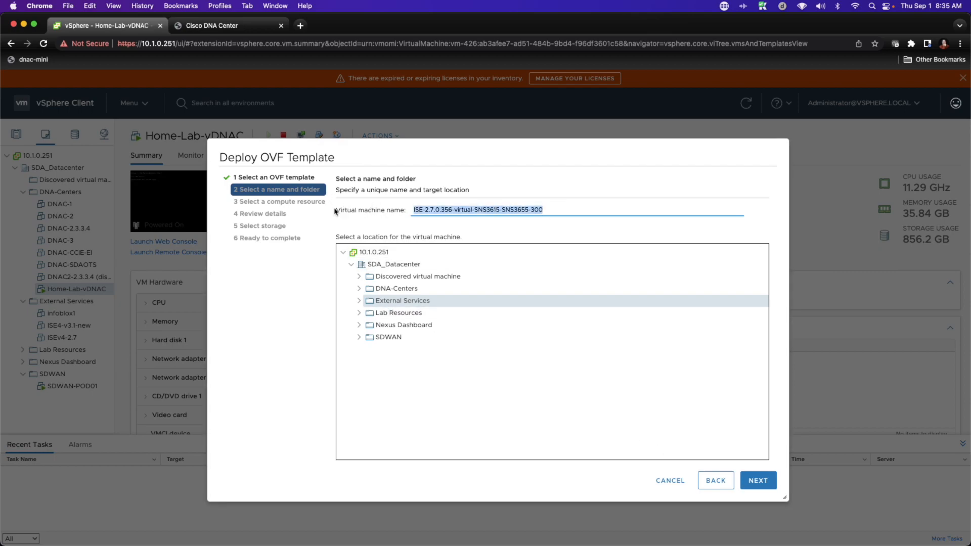
text(home-lab-ise)
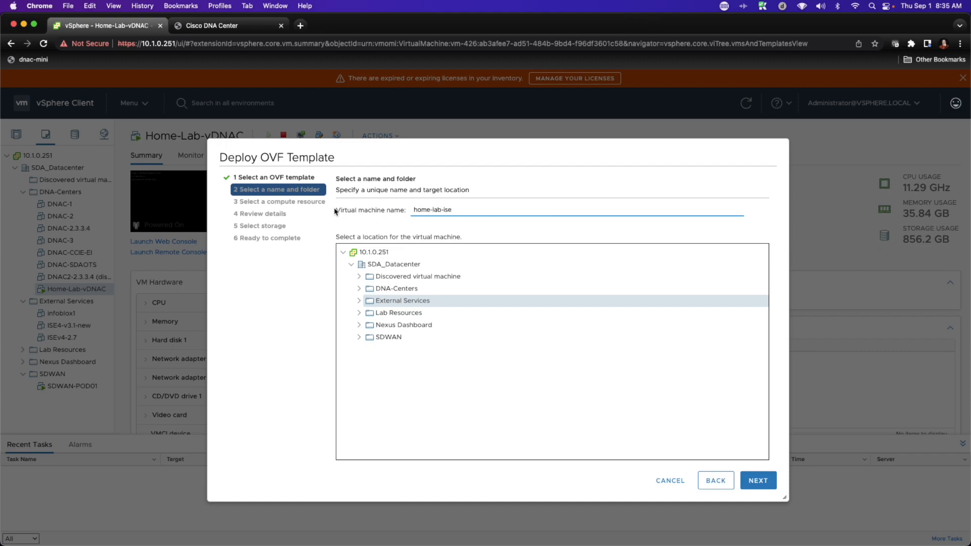
click(758, 482)
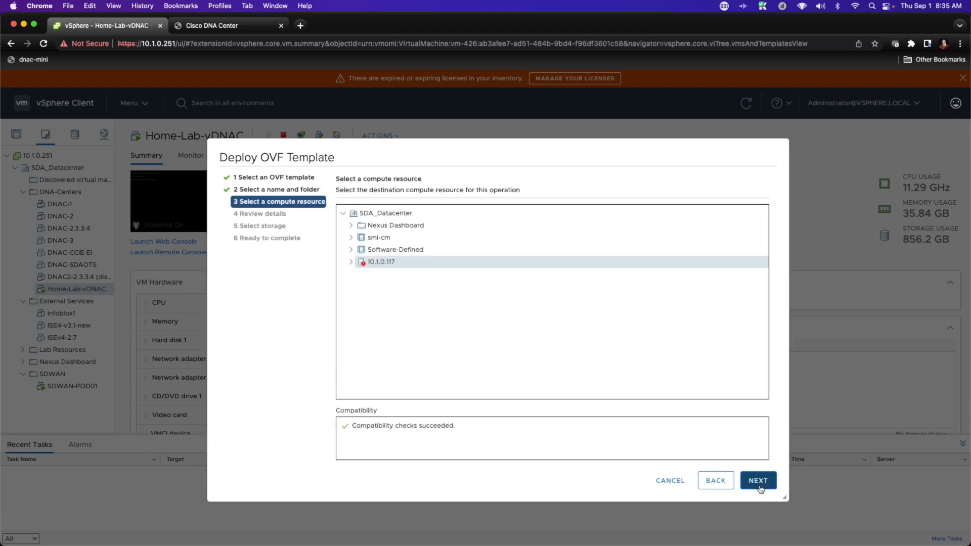
Step: Keep the 10.1.0.117 compute resource and the Eval deployment configuration
click(758, 481)
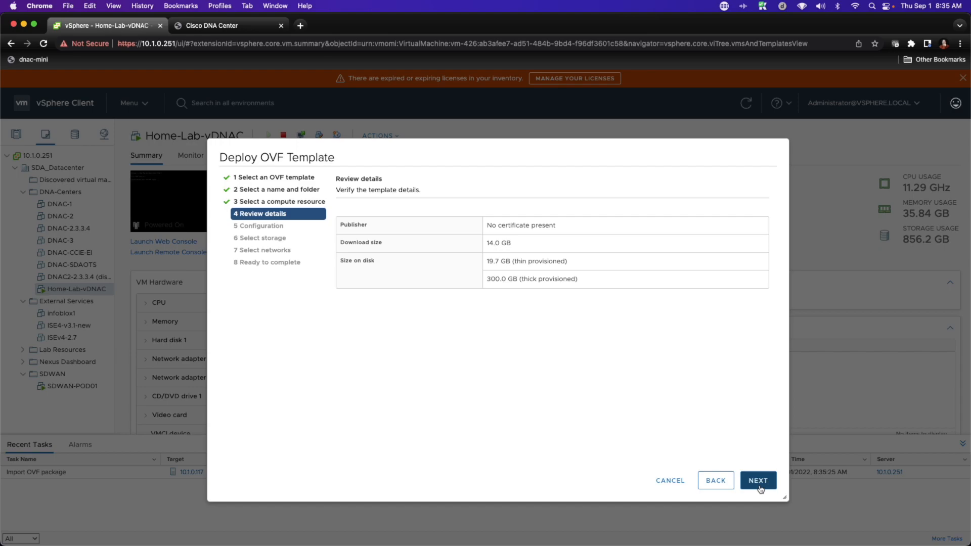
click(757, 481)
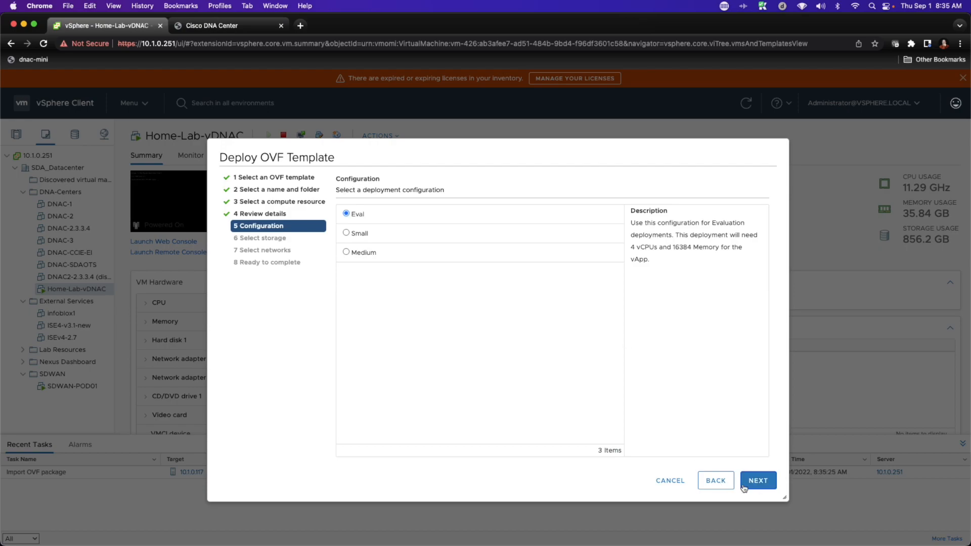
click(762, 485)
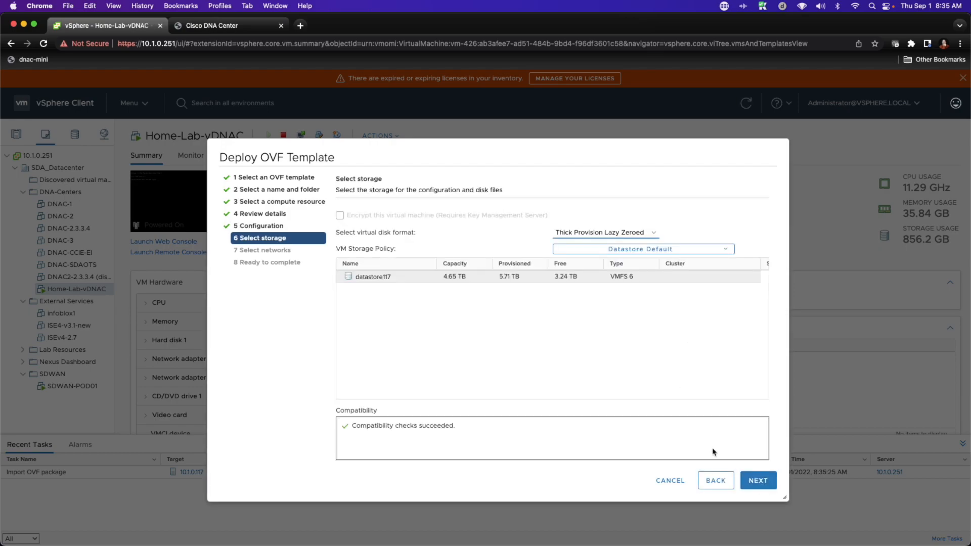
Step: Set the virtual disk format to Thin Provision on datastore117
click(641, 233)
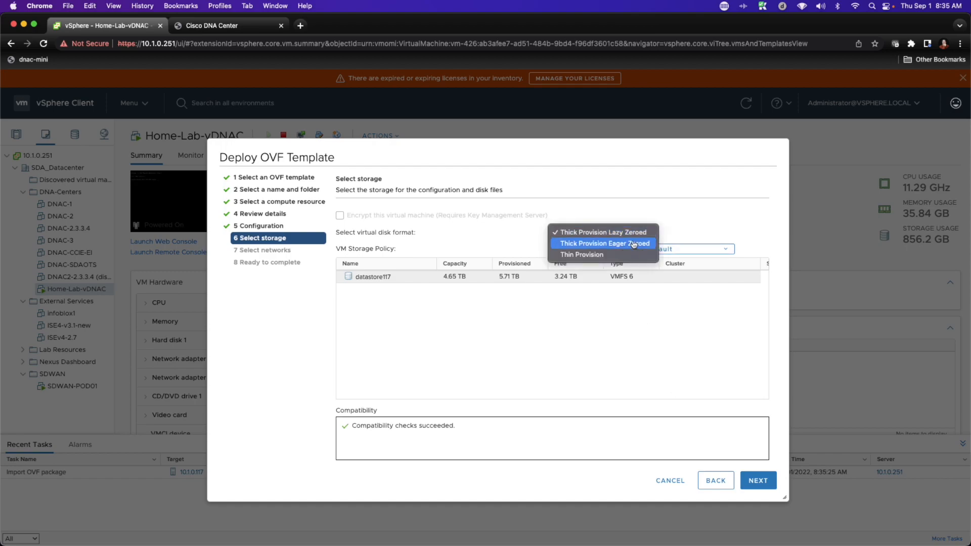
click(586, 254)
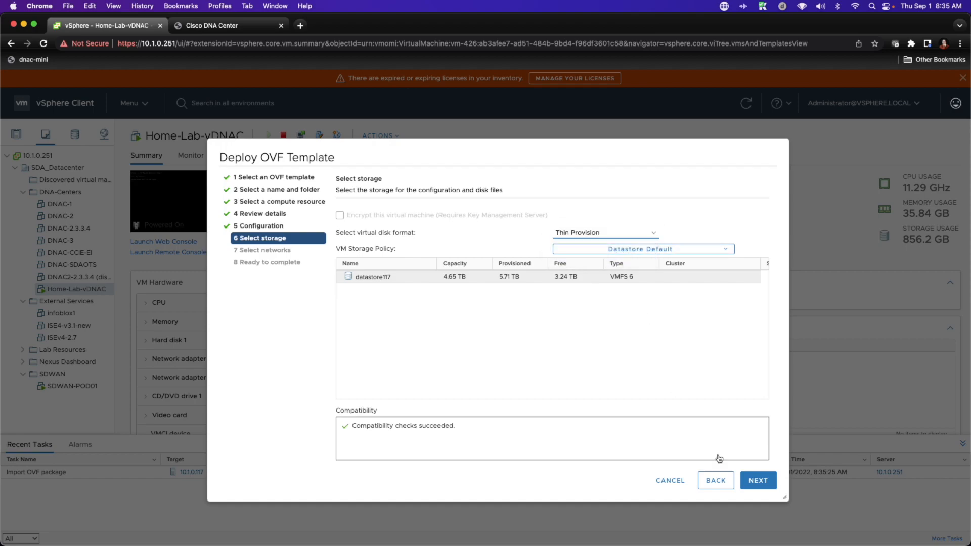
click(758, 481)
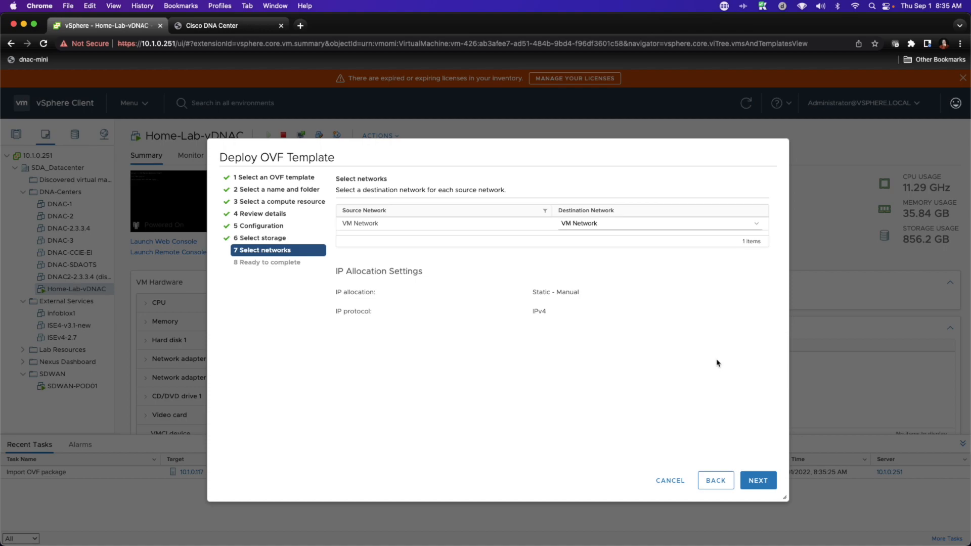
Step: Map the VM Network source to the Enterprise destination network and finish the deployment
click(589, 224)
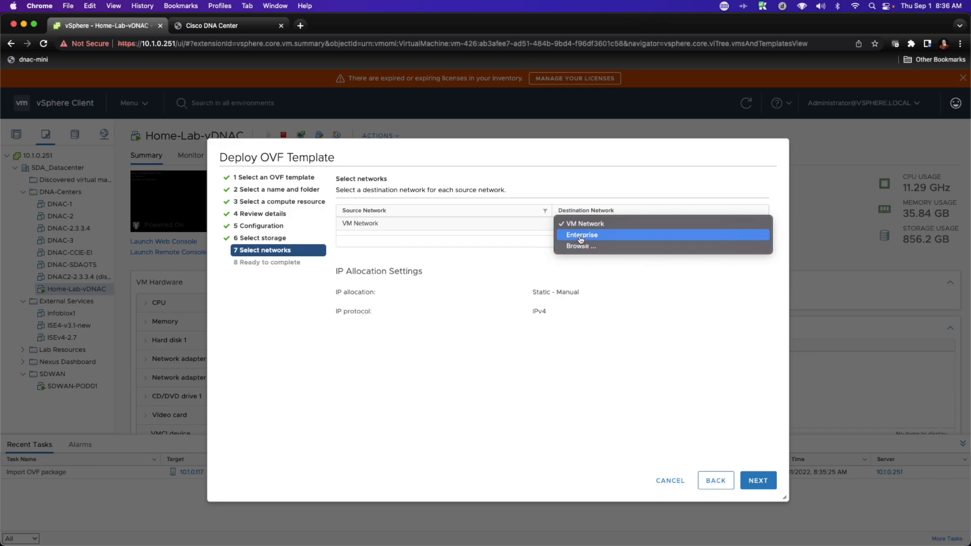
click(581, 235)
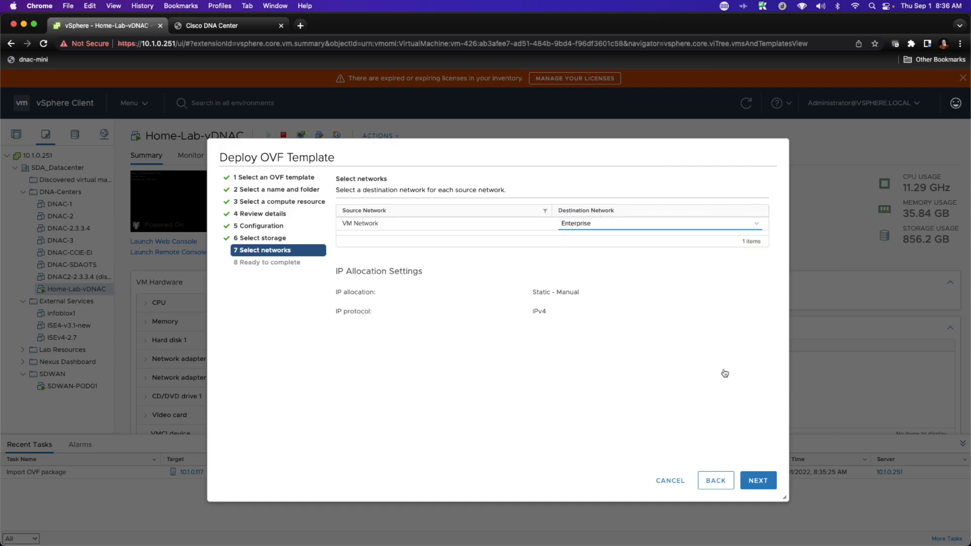
click(757, 481)
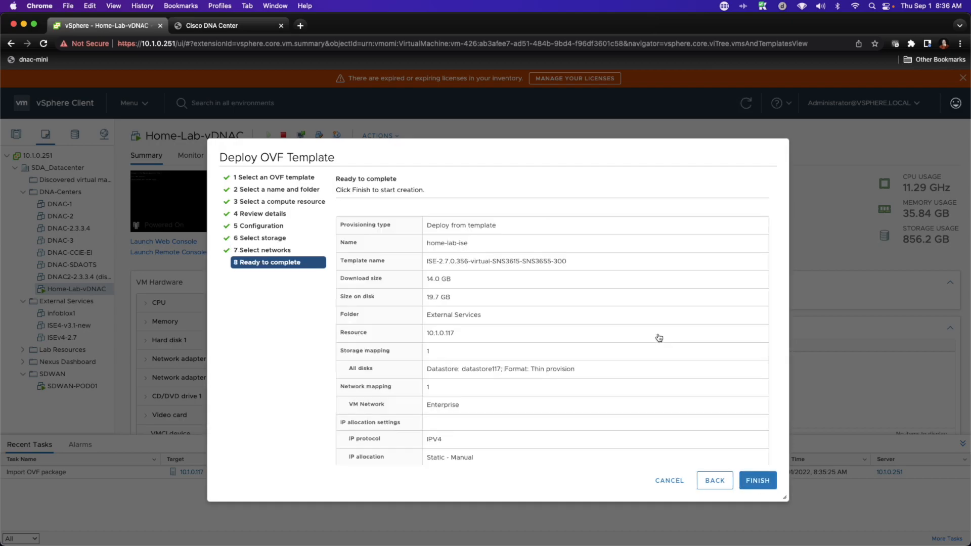
click(756, 481)
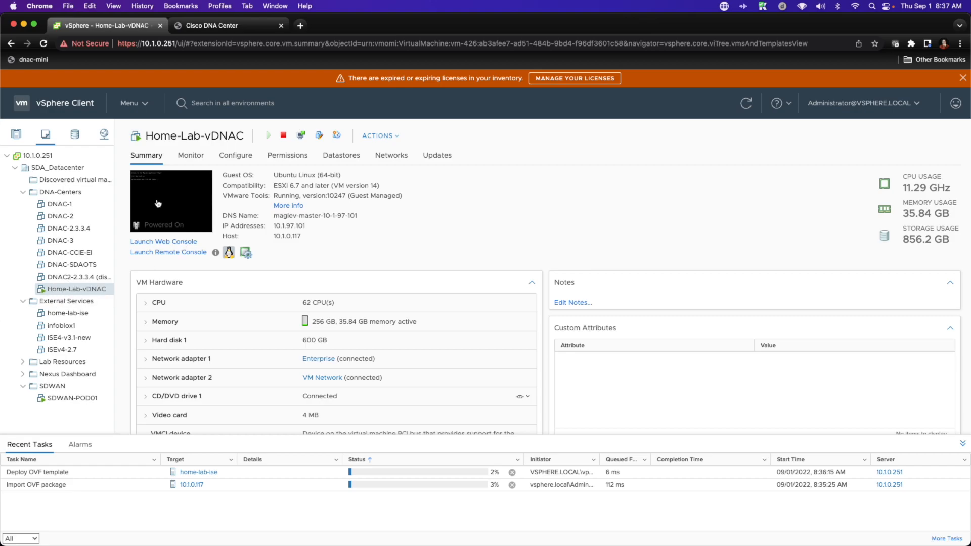
Step: Power off the Home-Lab-vDNAC virtual machine
right_click(92, 293)
mouse_move(136, 190)
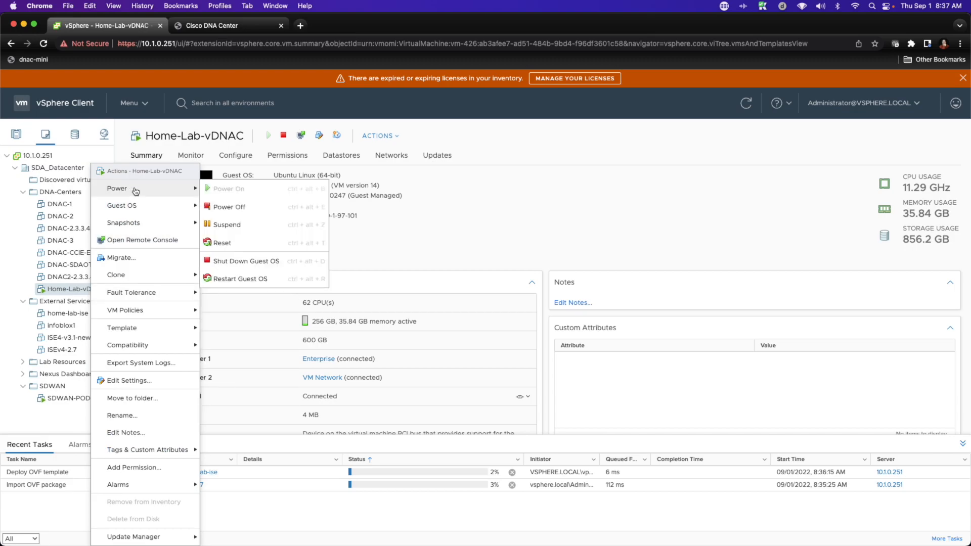
click(226, 209)
click(559, 336)
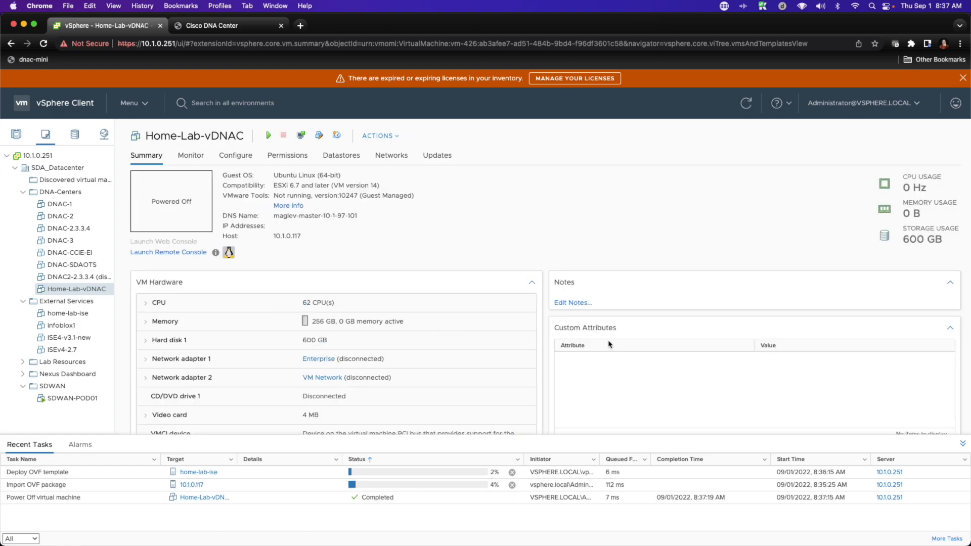
Step: Take a snapshot of the Home-Lab-vDNAC virtual machine named baseline-1.3.1.7
right_click(65, 293)
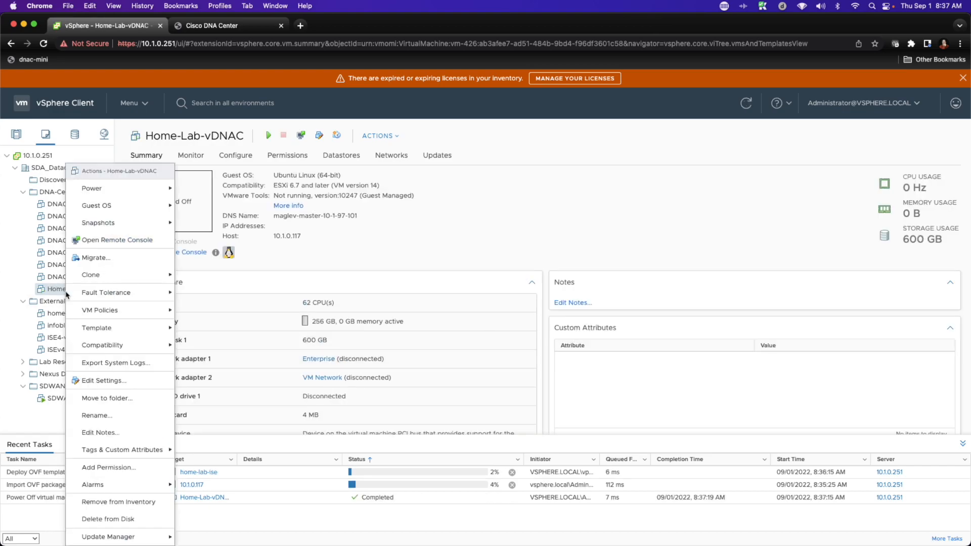
mouse_move(130, 223)
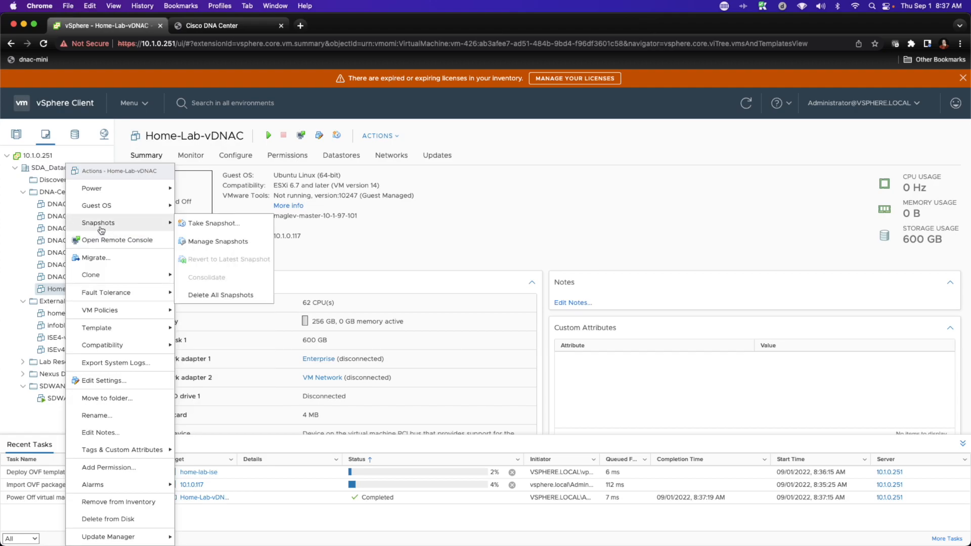
click(219, 223)
triple_click(549, 252)
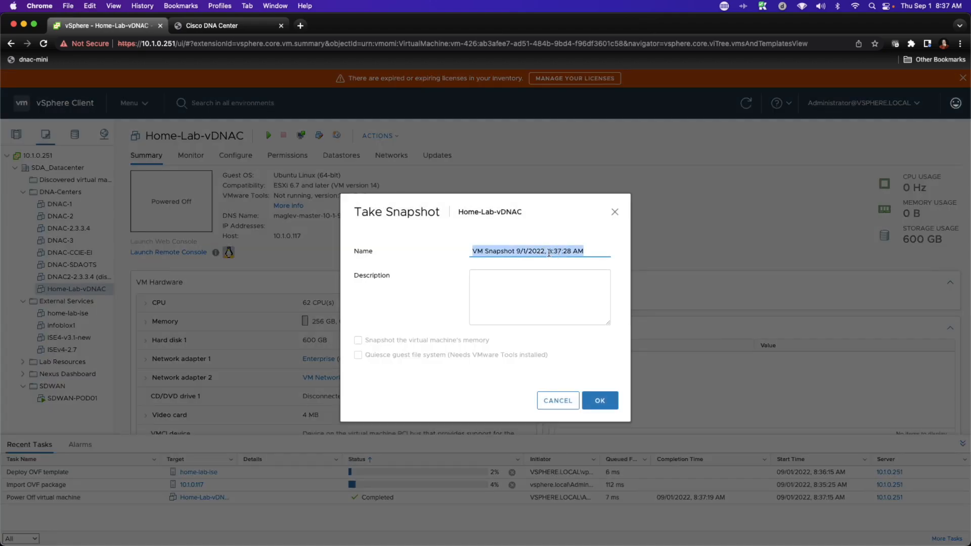
text(baseline)
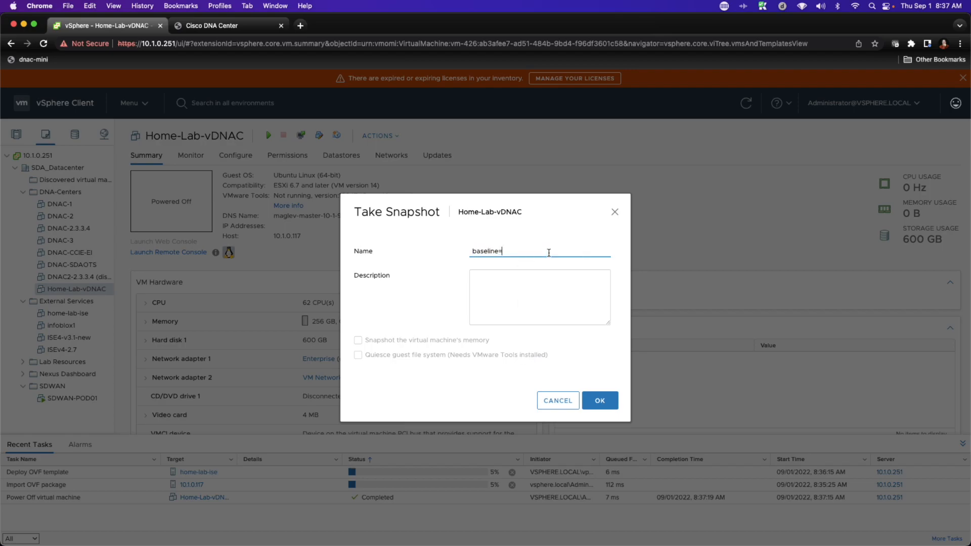
text(-1.3..)
key(BackSpace)
text(1)
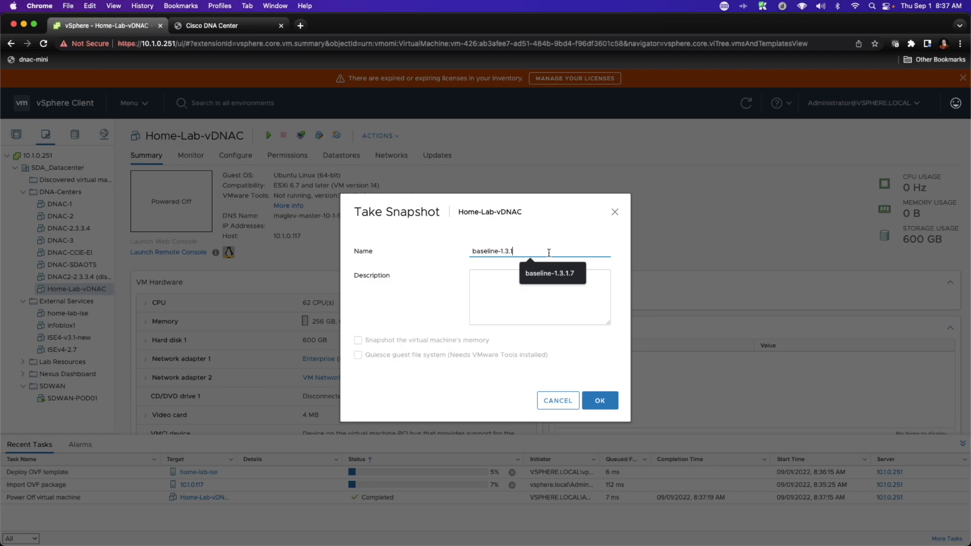
text(.7)
click(599, 400)
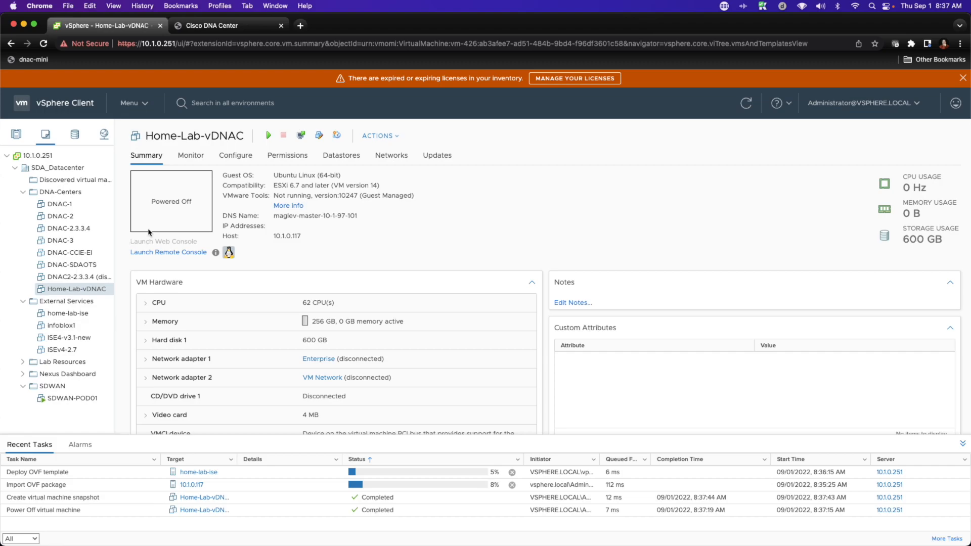
Step: Open the Home-Lab-vDNAC snapshot manager to review the snapshot list, then close it
click(61, 289)
right_click(62, 289)
mouse_move(104, 221)
click(194, 242)
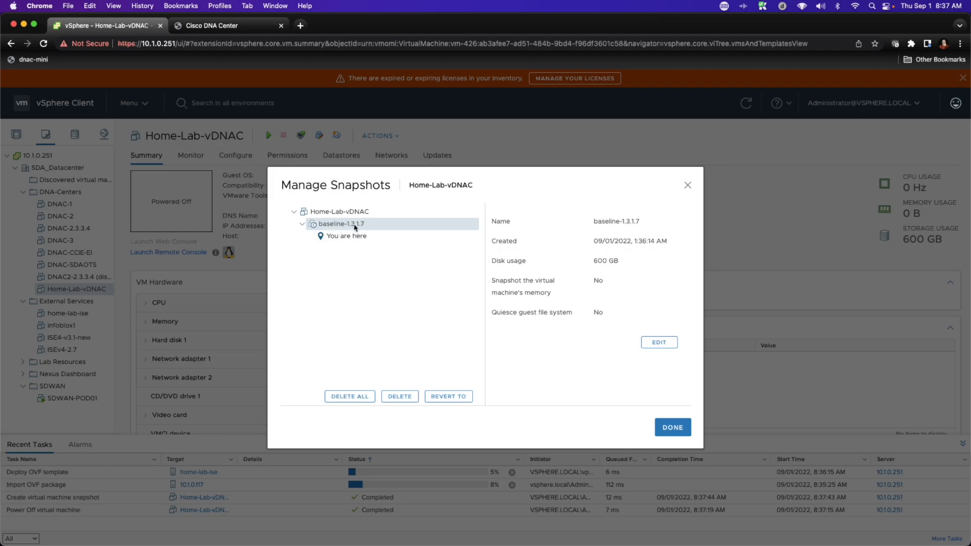
click(683, 426)
Step: Power on the Home-Lab-vDNAC virtual machine
right_click(76, 290)
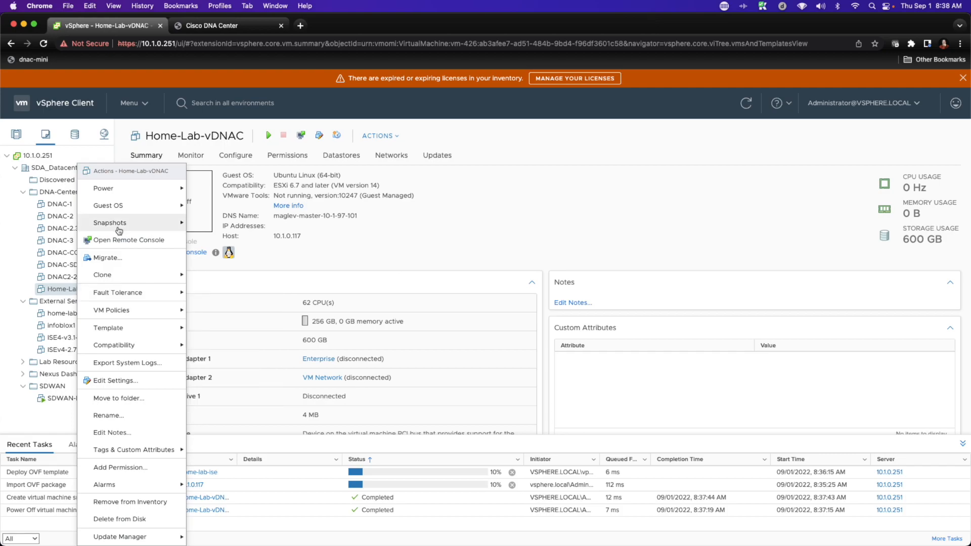
mouse_move(162, 188)
click(208, 189)
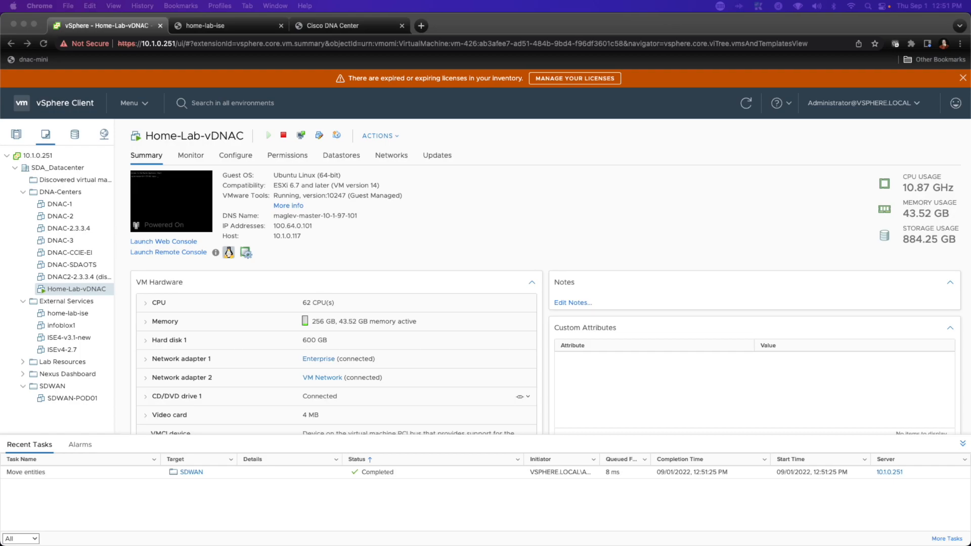
Step: Power on the home-lab-ise virtual machine
right_click(68, 318)
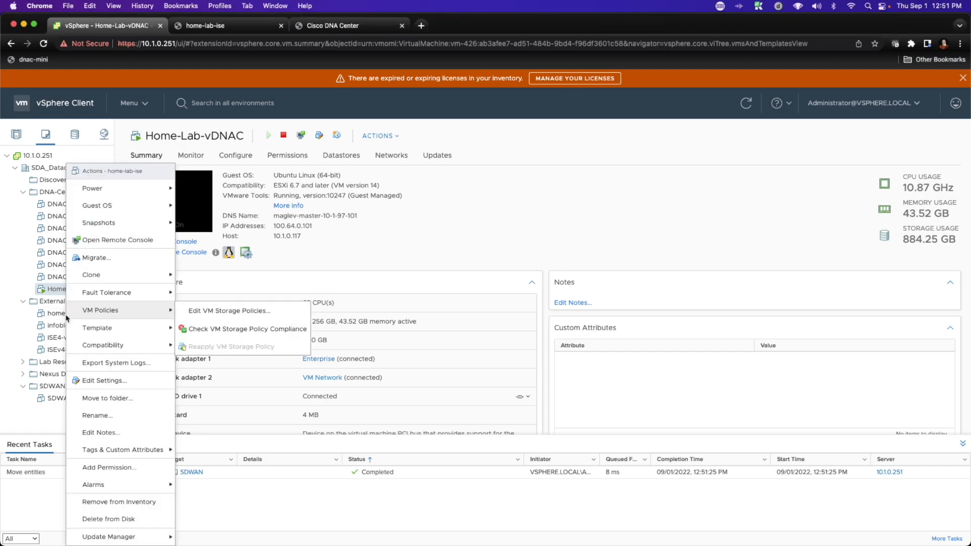
mouse_move(102, 188)
click(213, 192)
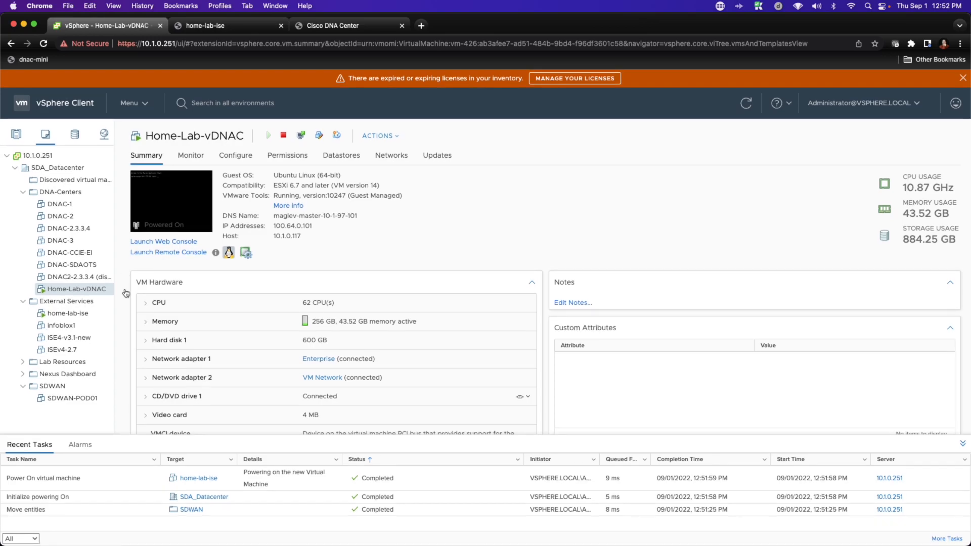
Step: Select home-lab-ise and open its web console
click(64, 313)
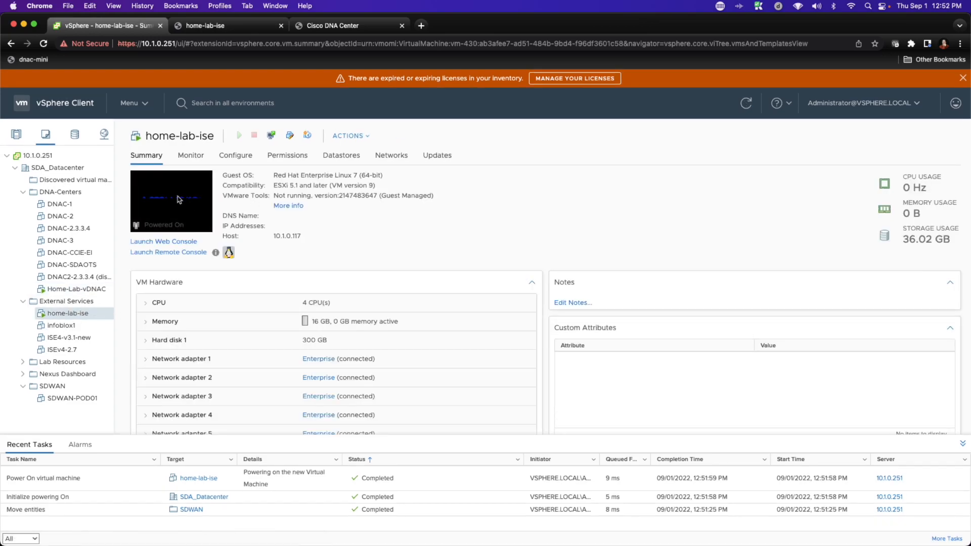
click(173, 198)
click(598, 357)
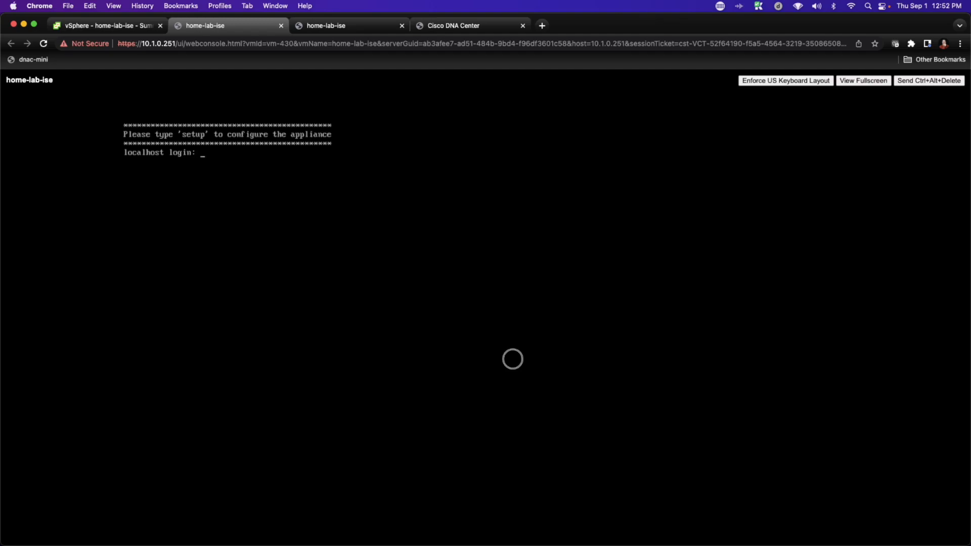
Step: Start the appliance setup wizard and set the hostname to ise1
text(up)
key(Return)
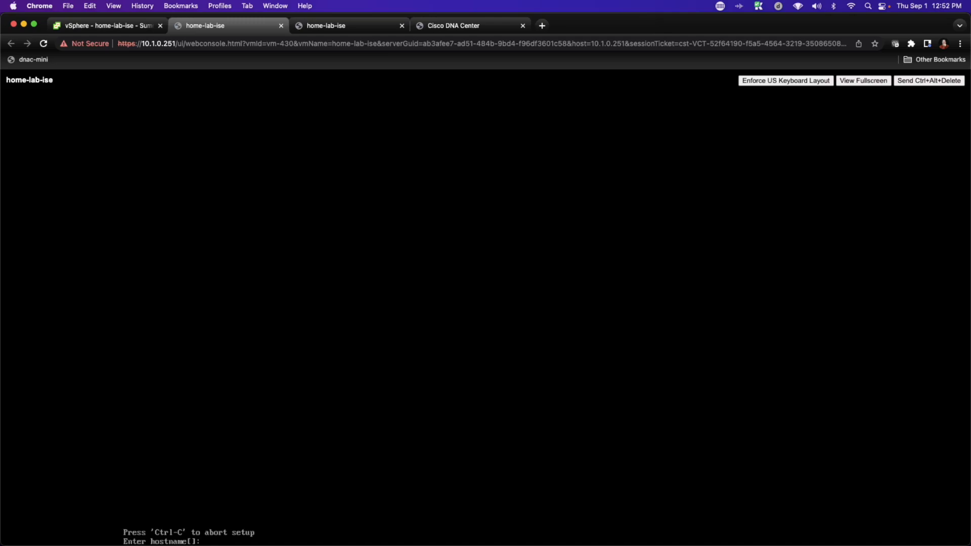
text(ise1)
key(Return)
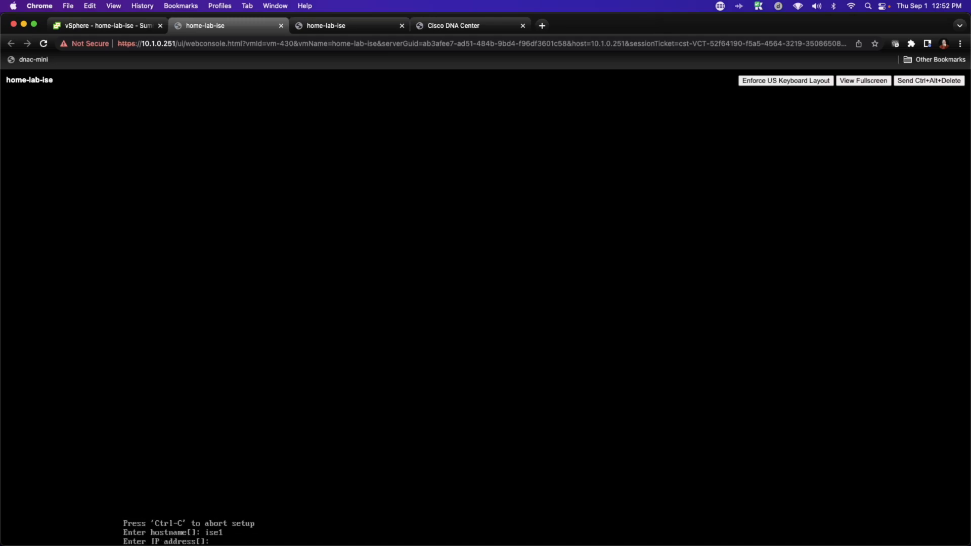
Step: Set the IP address to 100.64.0.201 with netmask 255.255.255.0
text(100.64.0.201)
key(Return)
text(255.255.255.0)
key(Return)
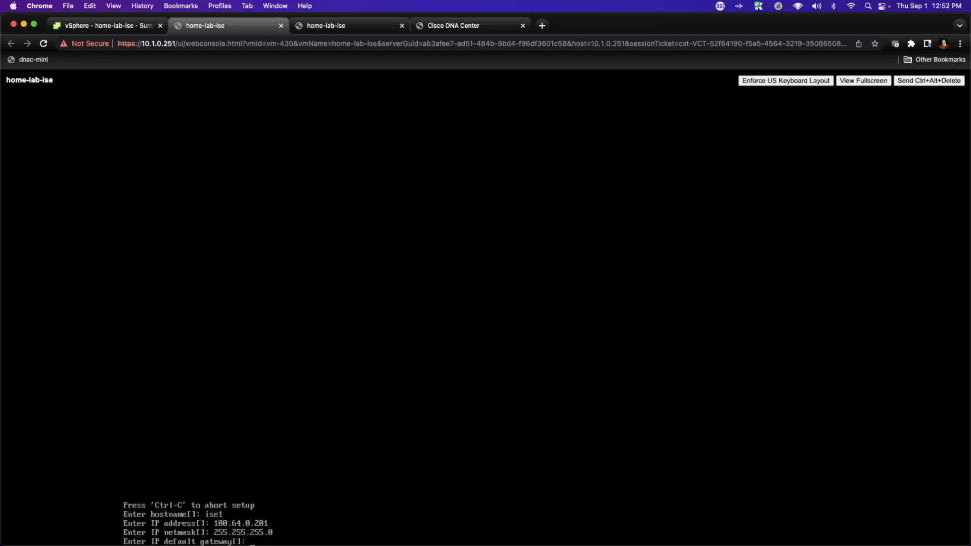
Step: Set the default gateway to 100.64.0.1 and decline IPv6 configuration
text(100.64.0.1)
key(Return)
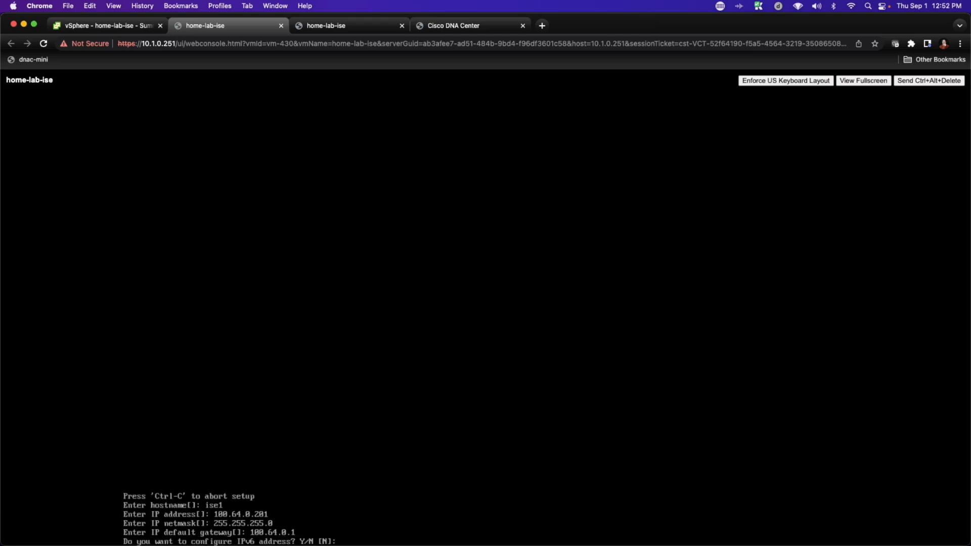
key(Return)
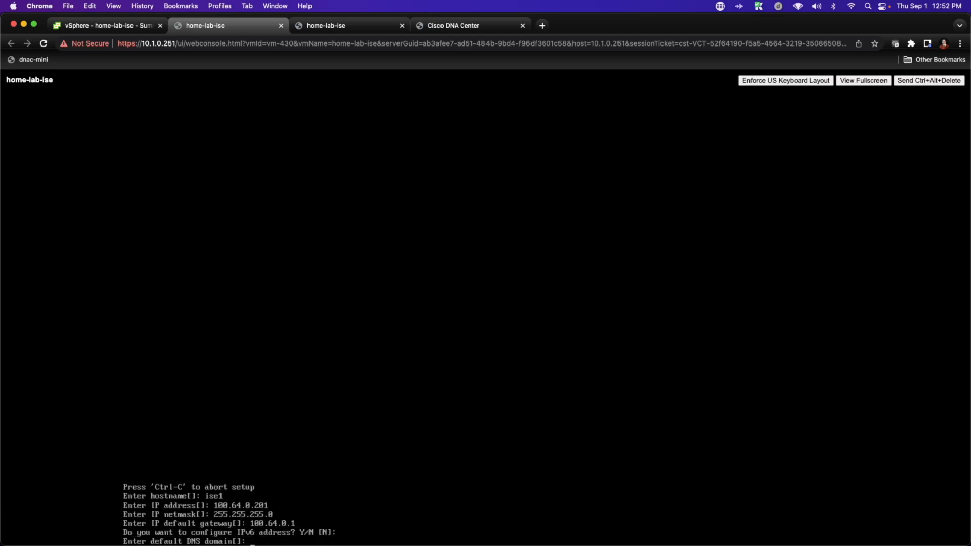
Step: Set the default DNS domain to micronicslab.com
text(micronicslab.com)
key(Return)
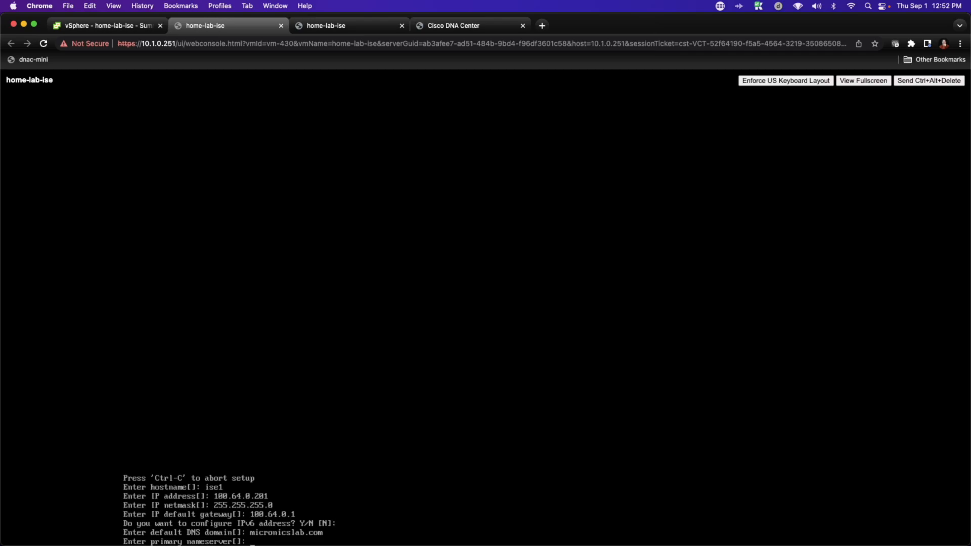
Step: Set the primary nameserver to 183.1.1.1, add secondary nameserver 8.8.8.8, and skip a tertiary one
text(183.1.1.1)
key(Return)
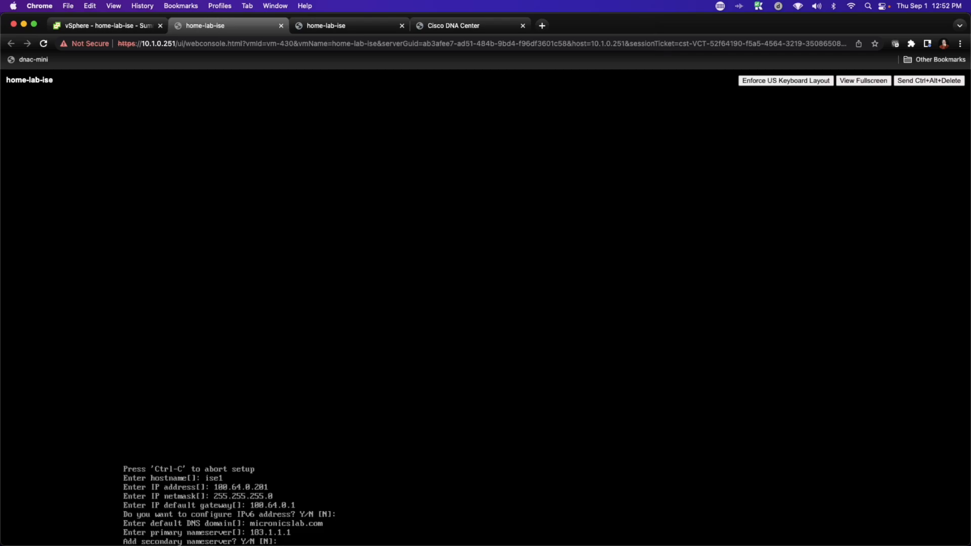
key(Return)
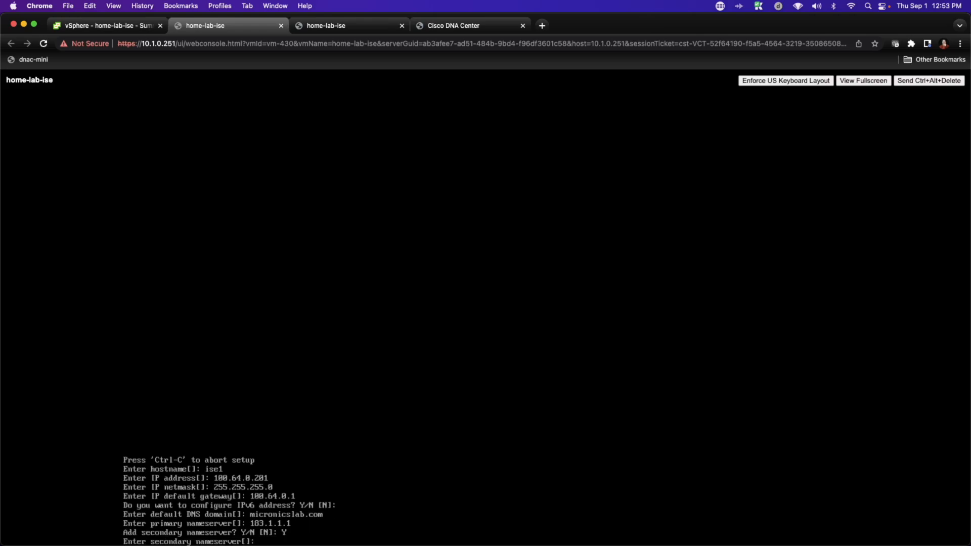
text(8.8.8.8)
key(Return)
key(Return)
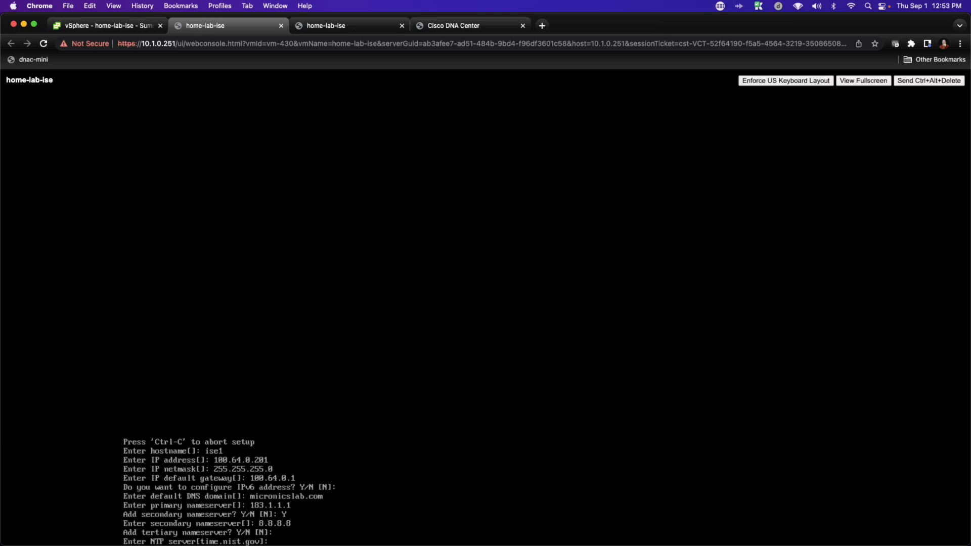
Step: Keep time.nist.gov as the only NTP server and set the system timezone to EST
key(Return)
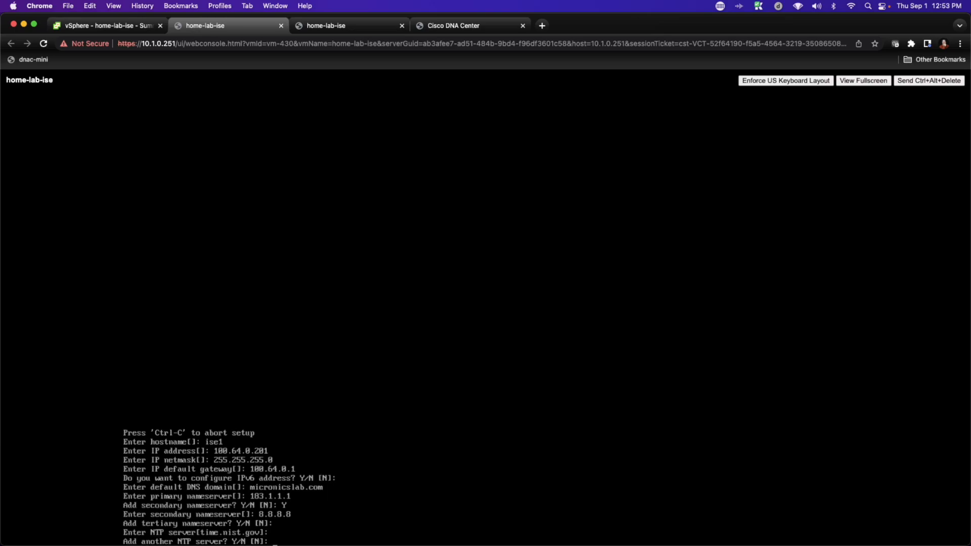
key(Return)
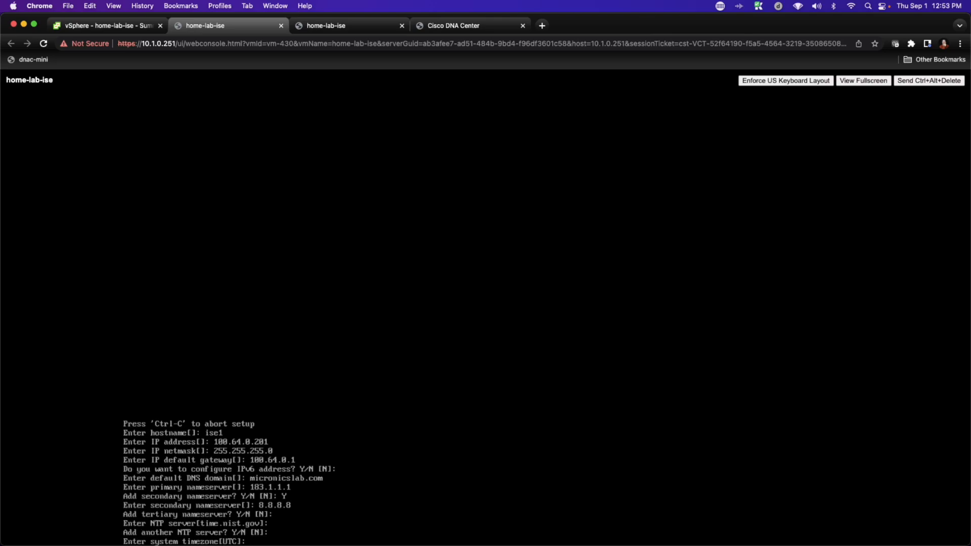
text(EST)
key(Return)
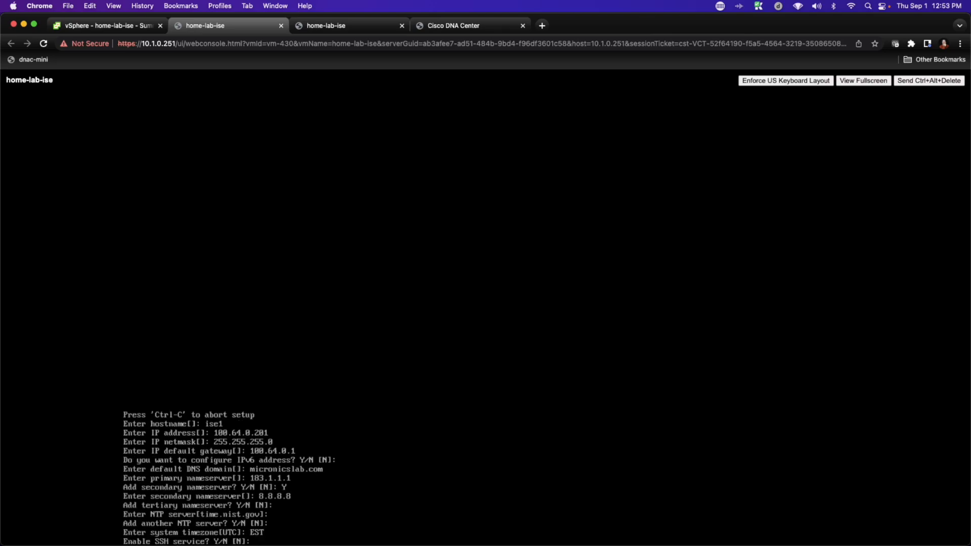
Step: Enable the SSH service, keep admin as the username, and enter the admin password twice
text(Y)
key(Return)
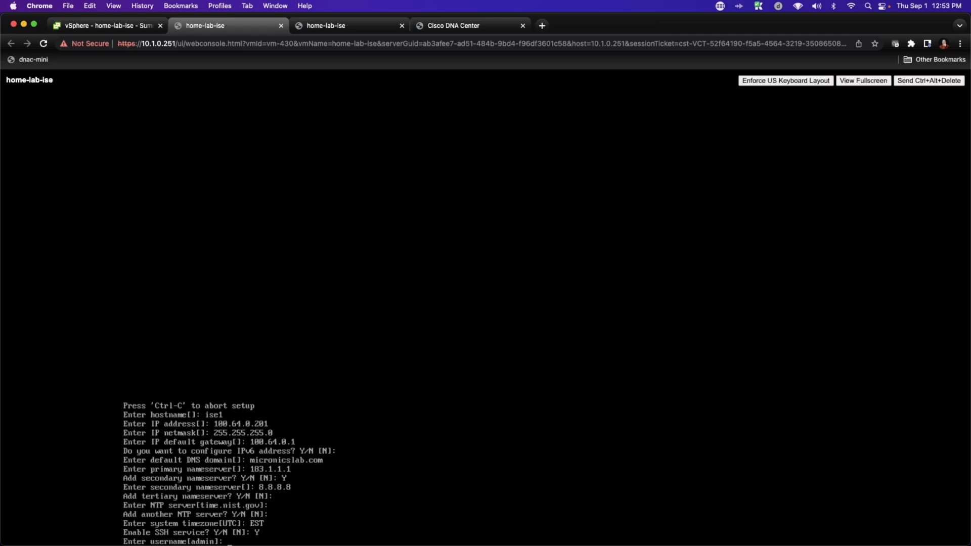
key(Return)
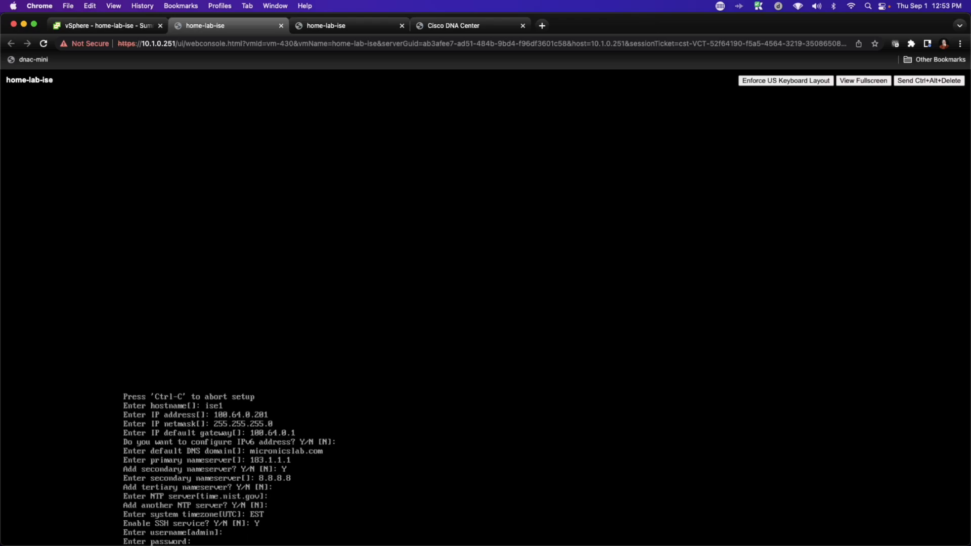
key(Return)
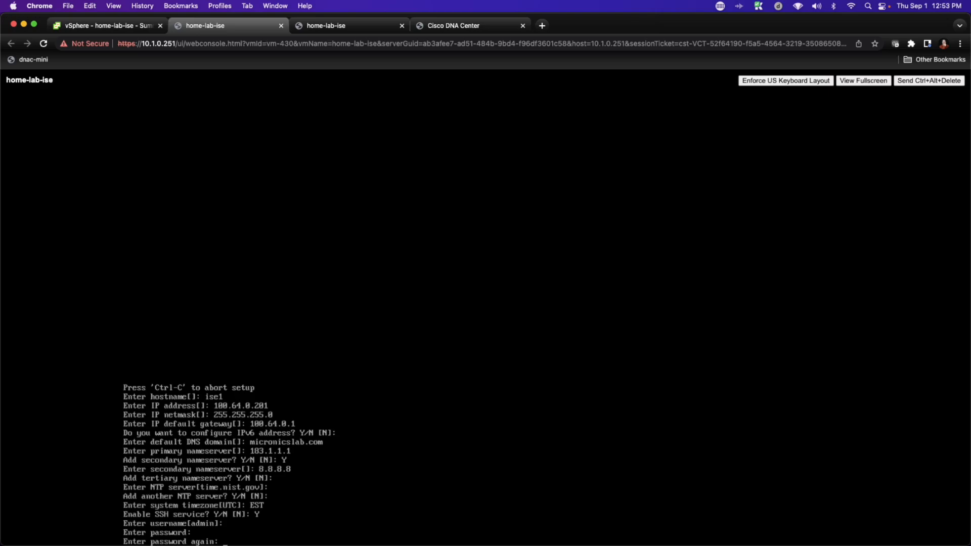
key(Return)
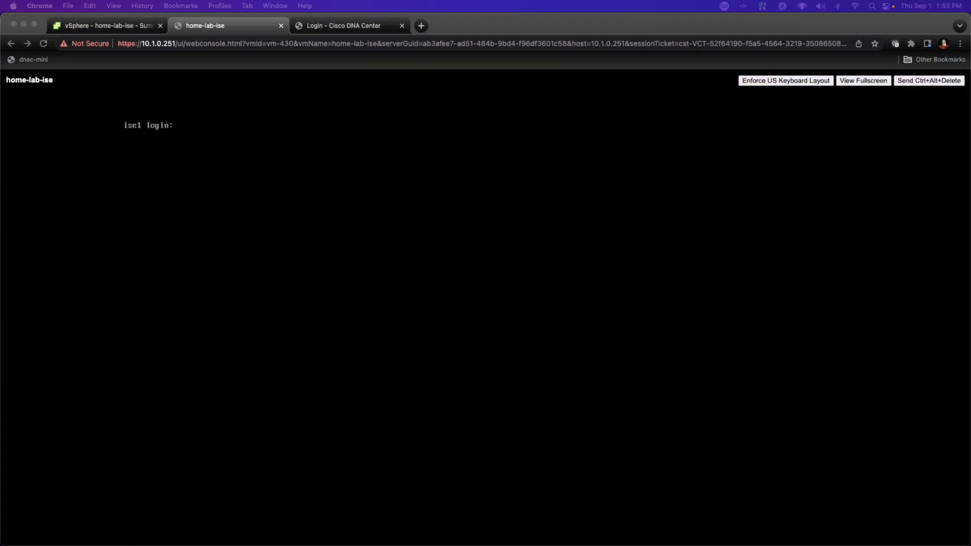
Step: Log in to the ise1 console as admin with the admin password
click(496, 207)
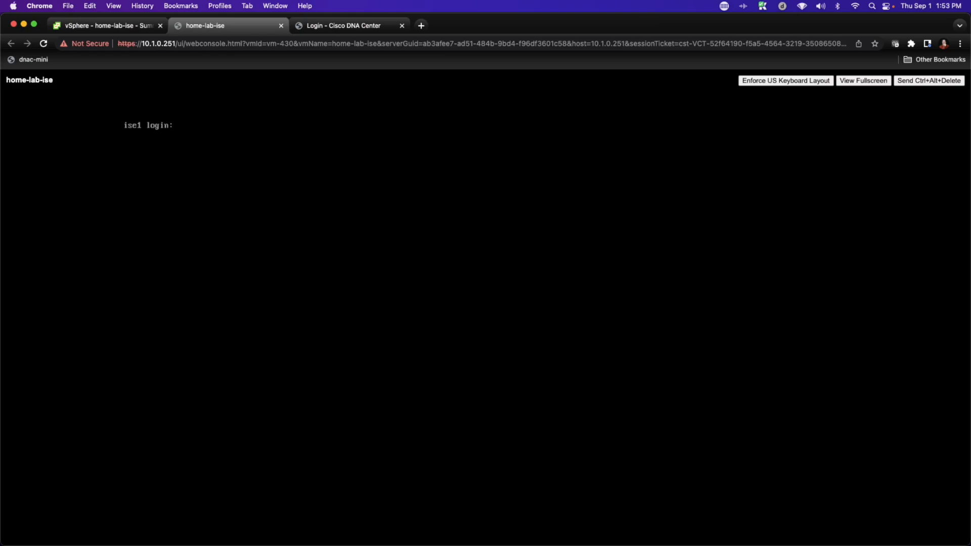
text(admin)
key(Return)
key(Return)
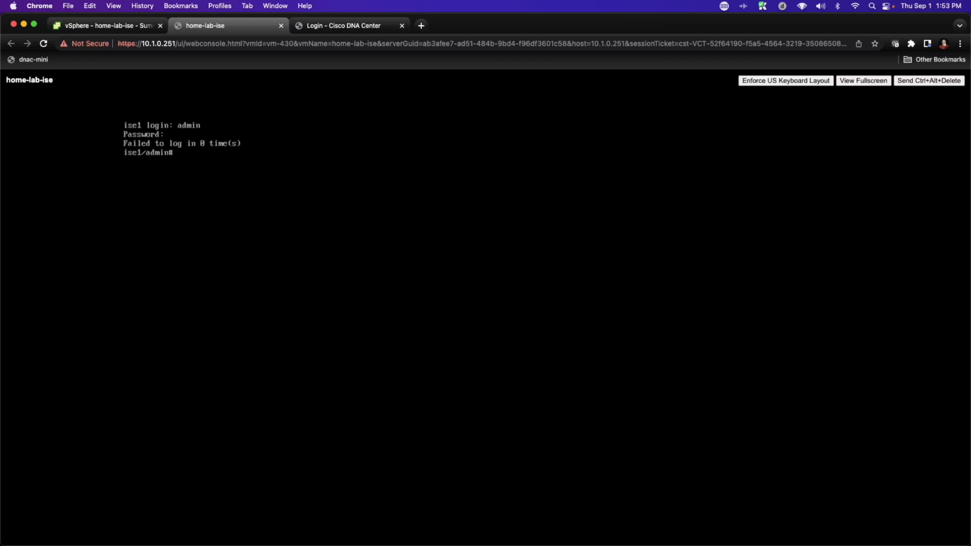
Step: Enter the command show application status ise to check the ISE services
text(show application status ise)
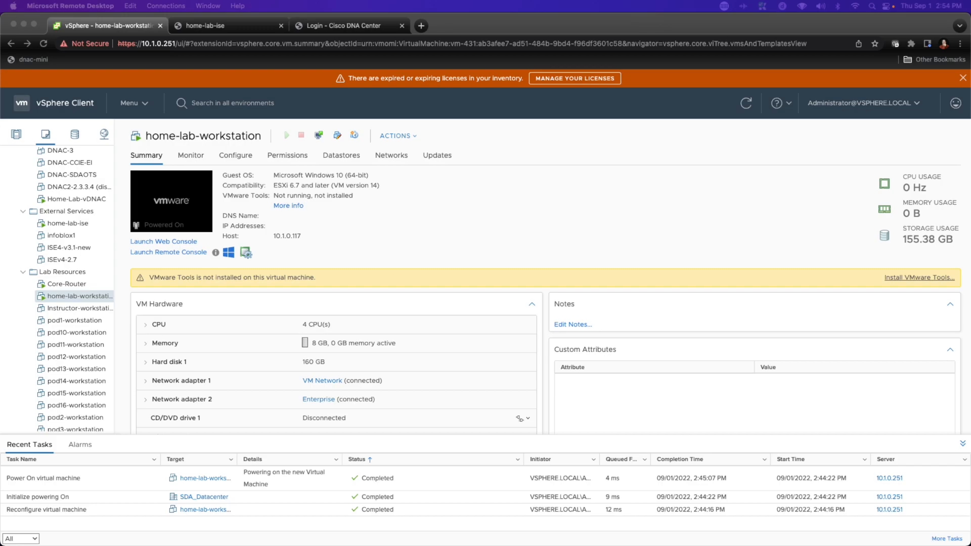
Step: Connect by Remote Desktop to home-lab-workstation as student with the account password, accepting the certificate prompt
click(83, 299)
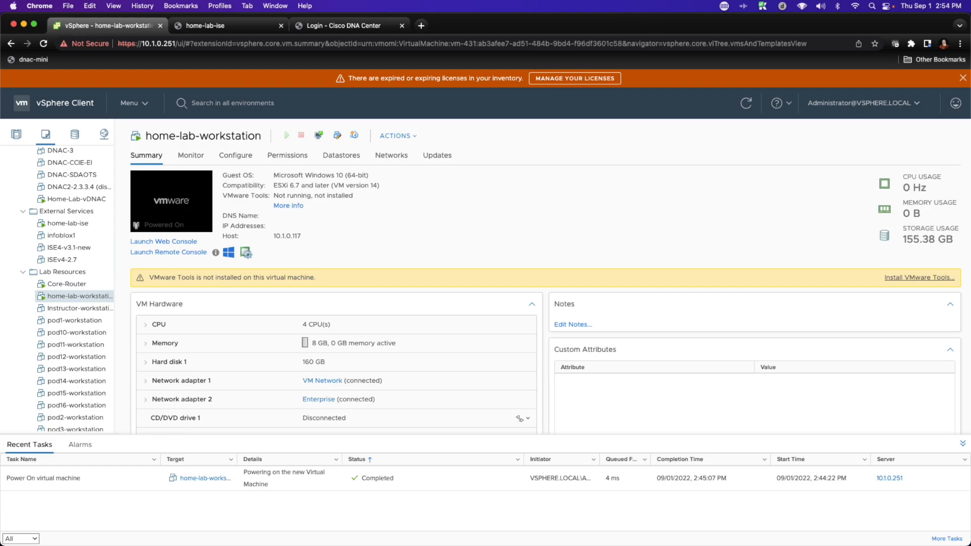
key(super+Tab)
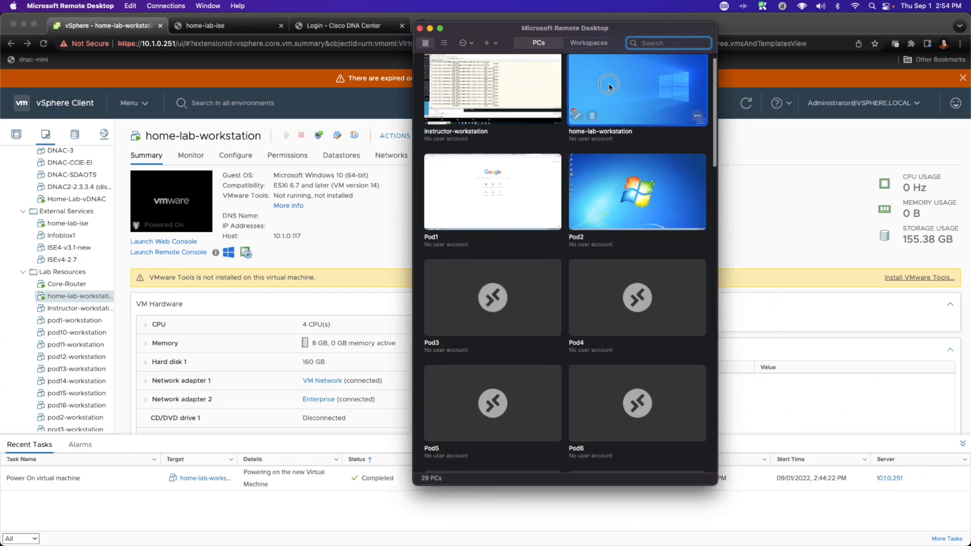
double_click(611, 92)
text(student)
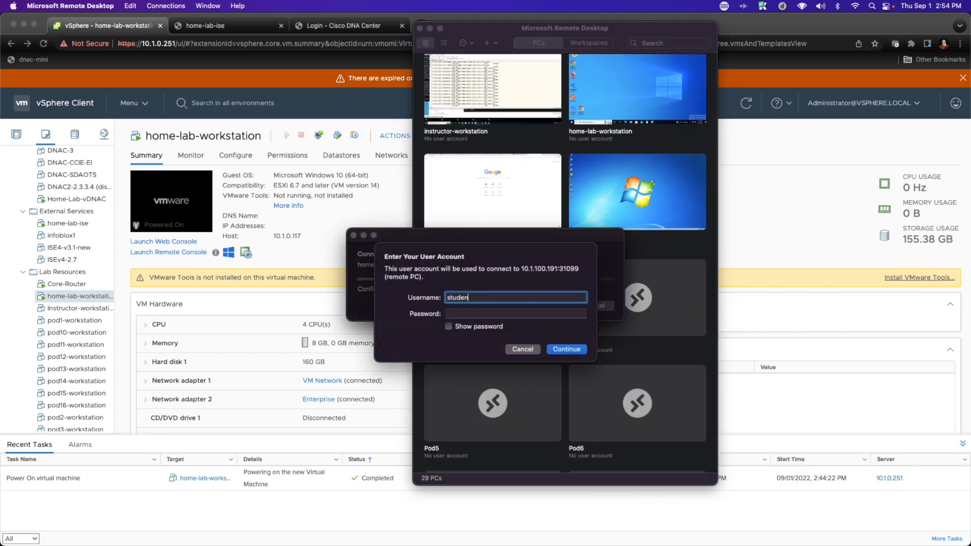
key(Tab)
text(s**********)
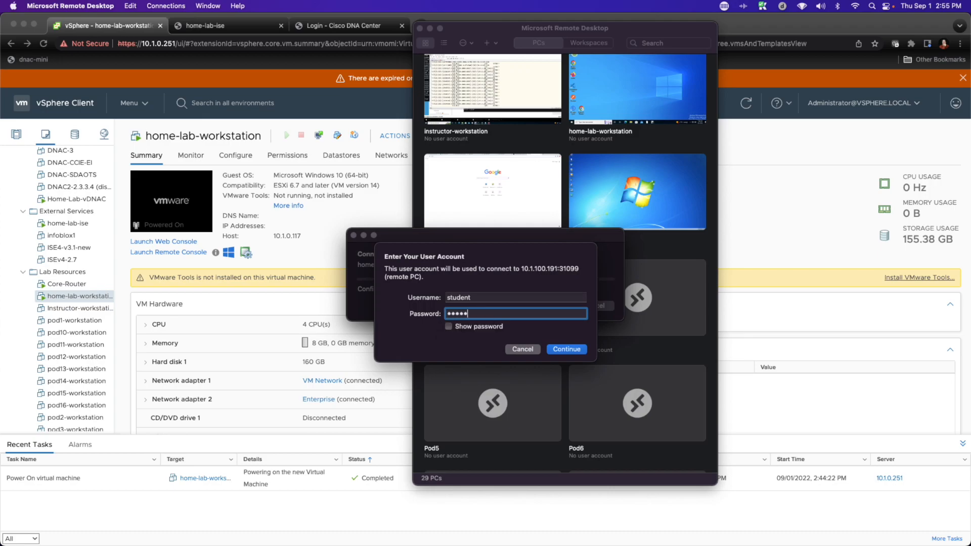
key(Return)
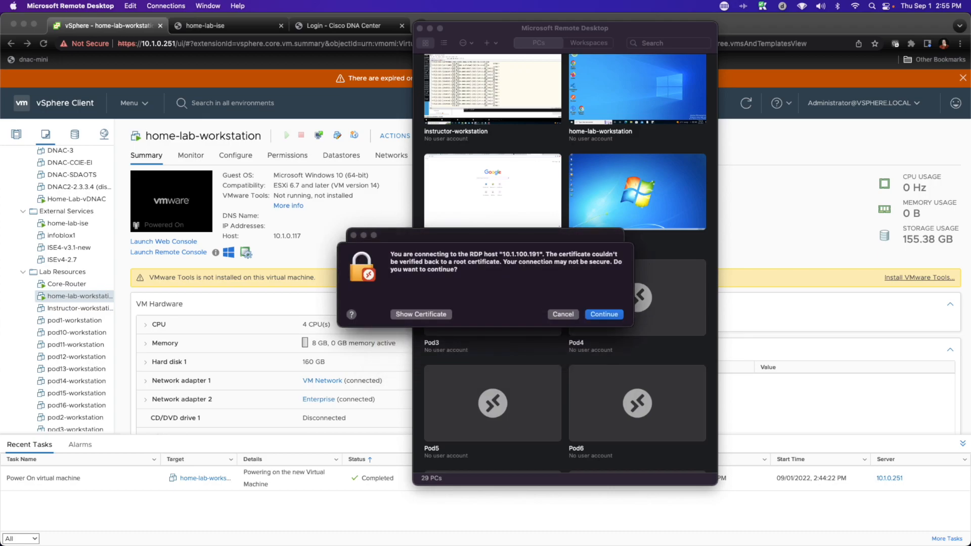
click(602, 318)
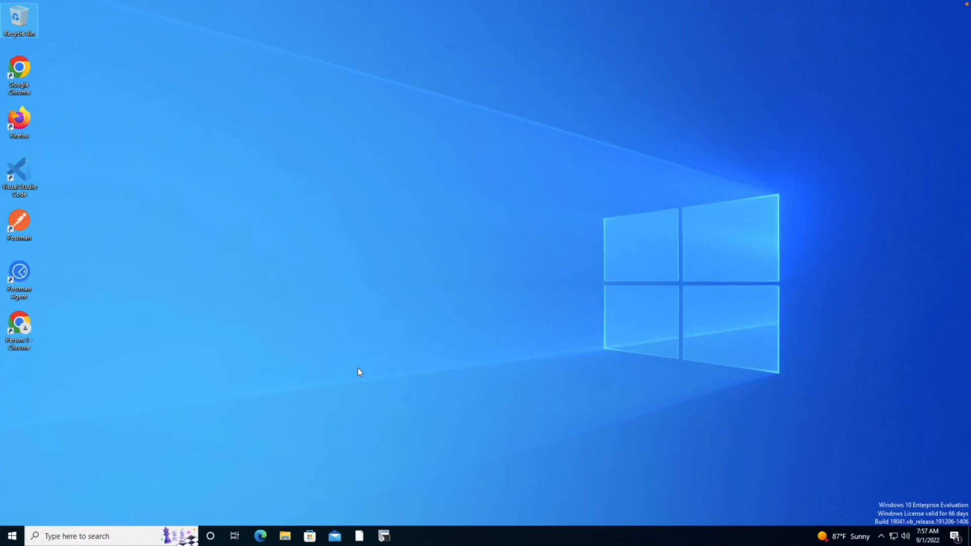
Step: Open Command Prompt and ping 8.8.8.8 to test internet reachability, then stop the ping
click(125, 534)
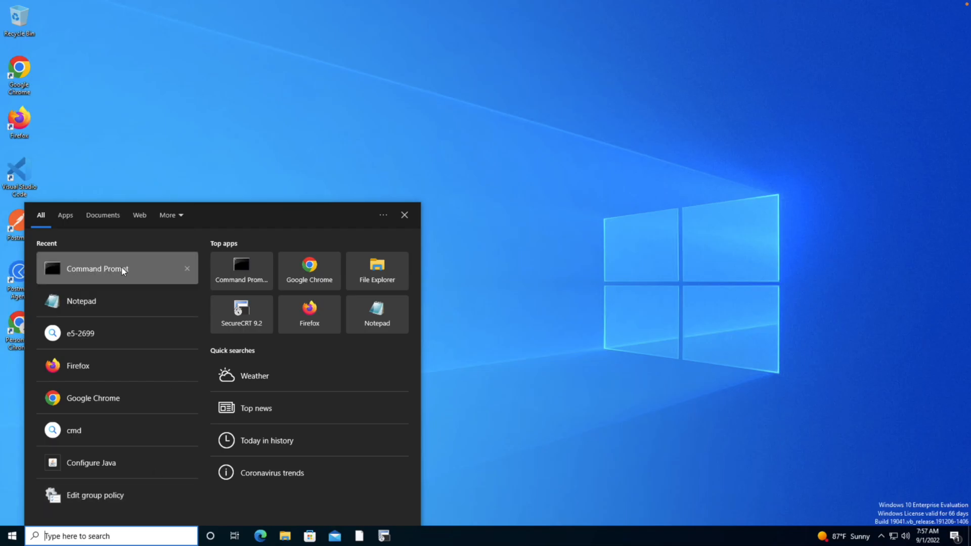
click(123, 268)
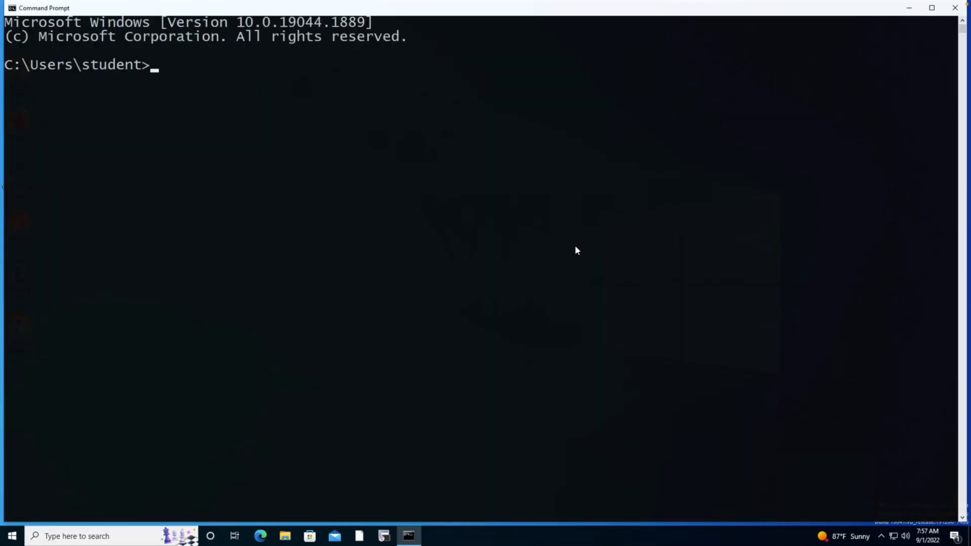
text(ping 8.8.8.8)
key(Return)
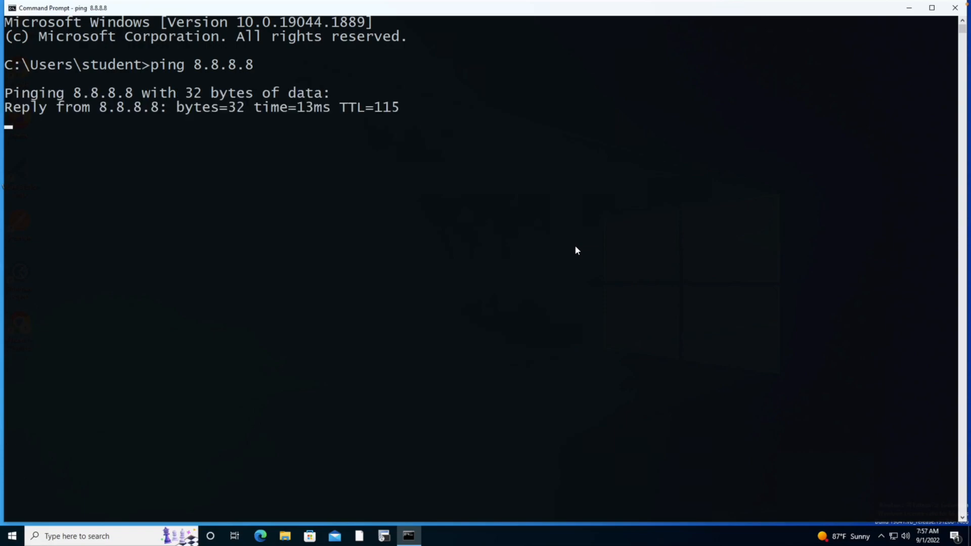
key(ctrl+c)
Step: Ping the DNA Center address 100.64.0.101 and stop the ping
text(pin)
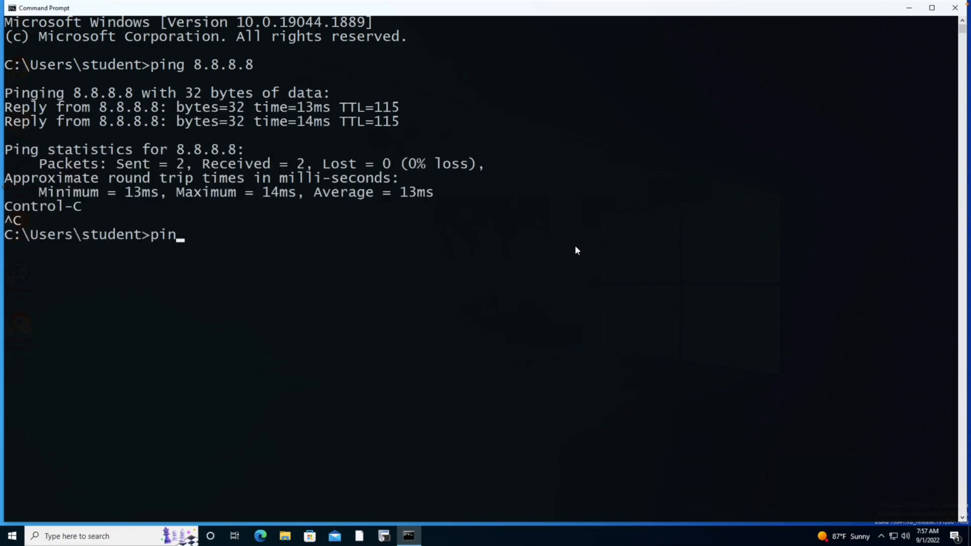
text(g 100.64.0.101)
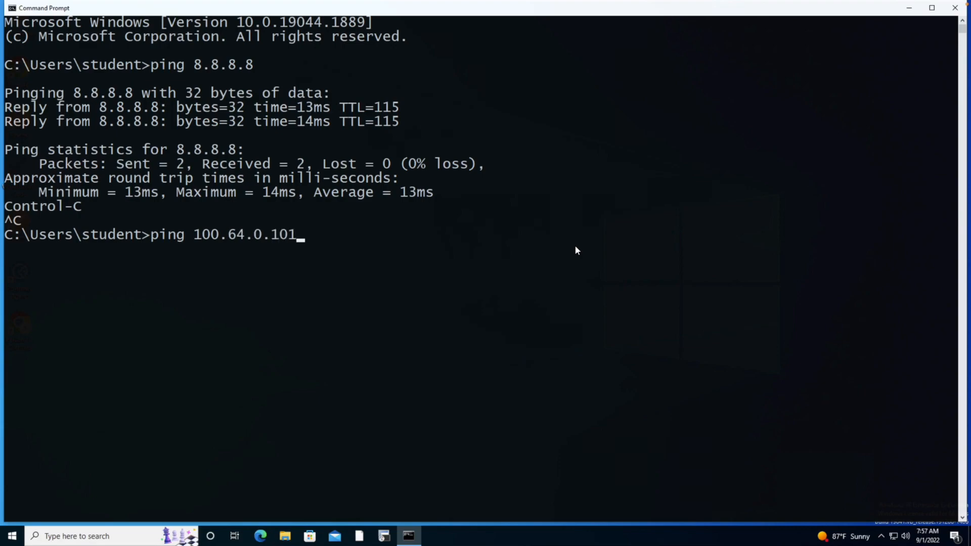
key(Return)
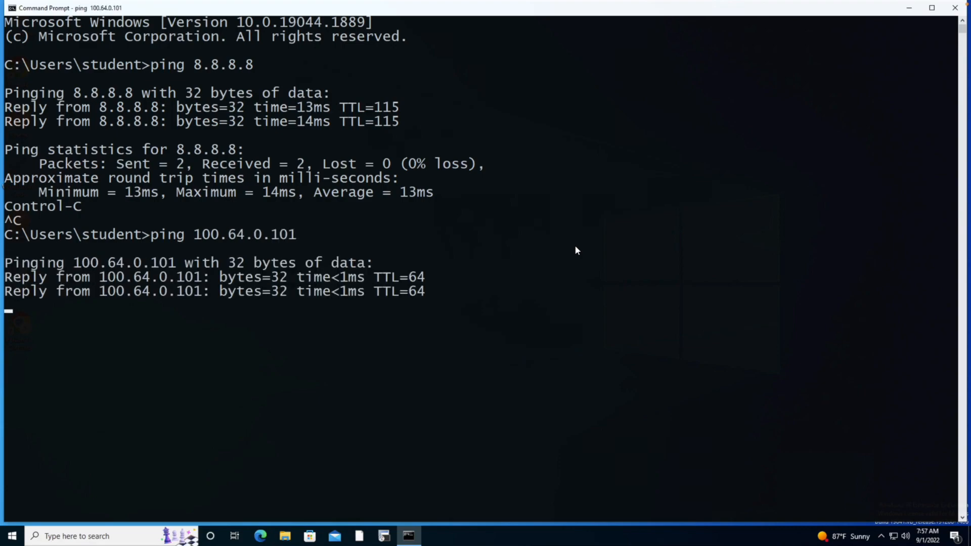
key(ctrl+c)
Step: Ping the ISE address 100.64.0.201, stop the ping, and minimize the Command Prompt
text(ping 100.)
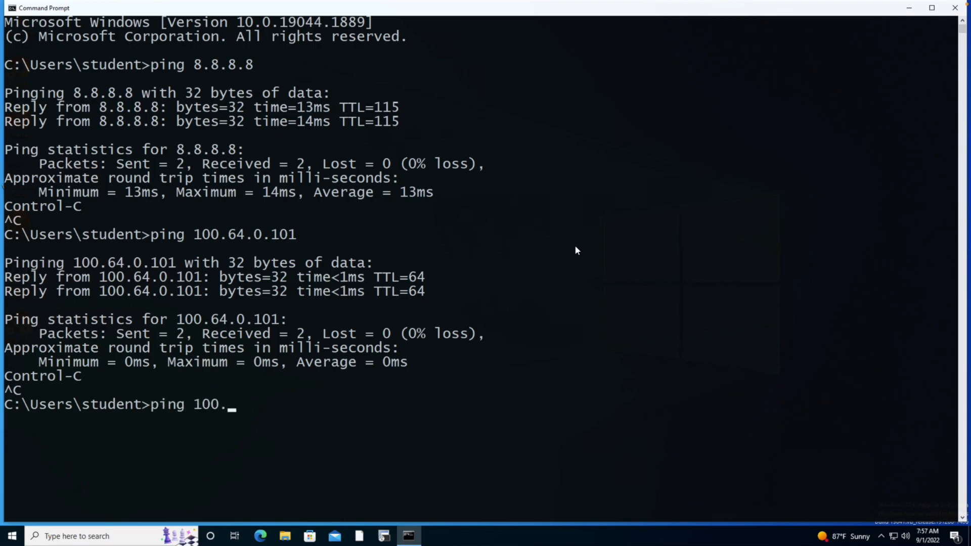
text(64.0.201)
key(Return)
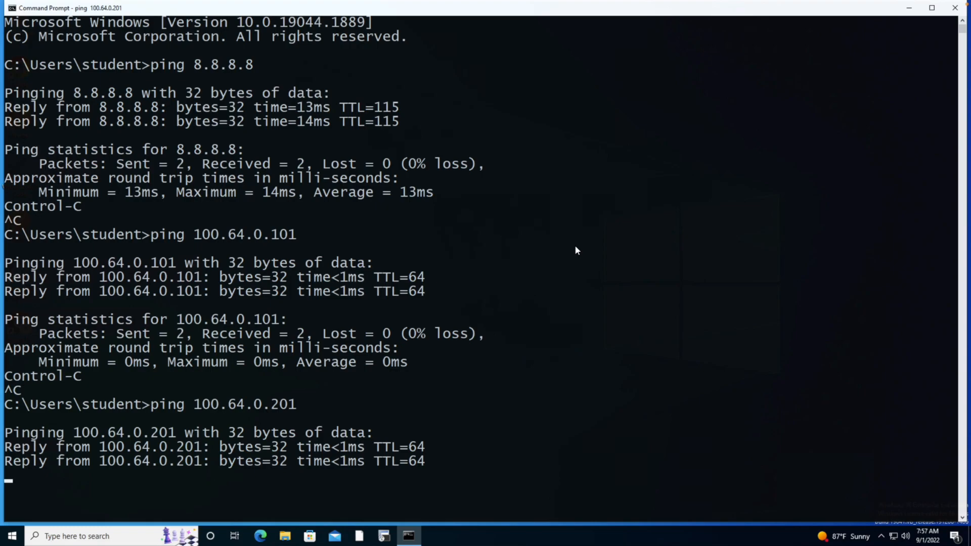
key(ctrl+c)
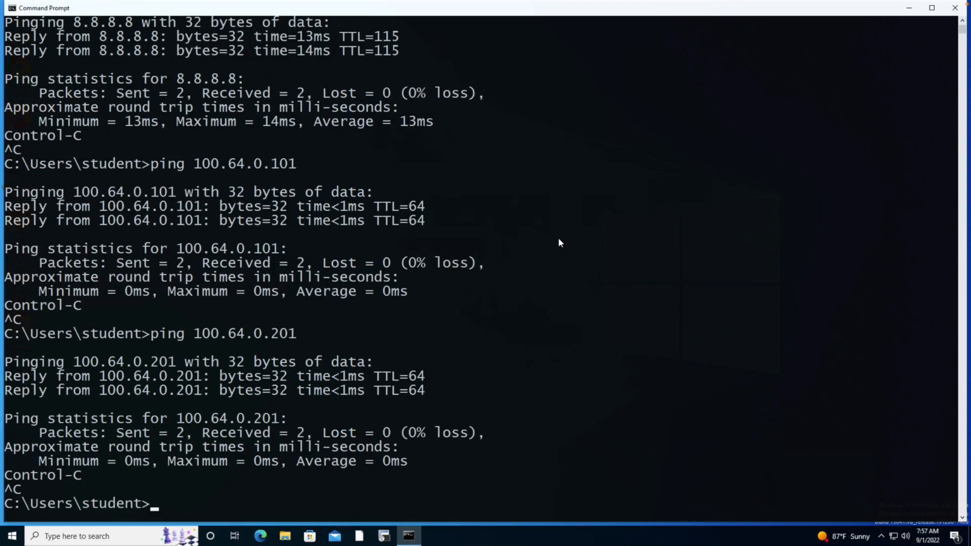
click(908, 8)
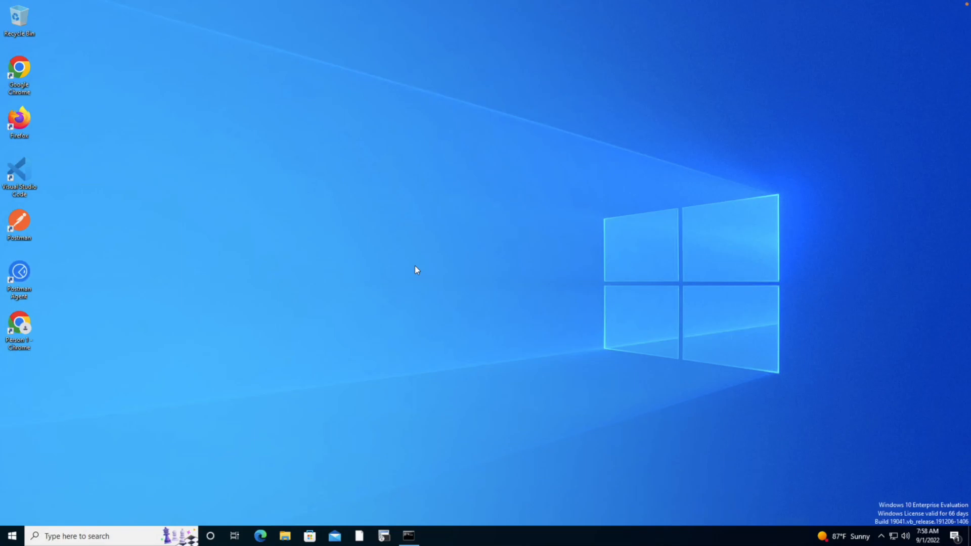
Step: Open Chrome in Guest mode, maximize it, and browse to 100.64.0.101, proceeding past the certificate warning
double_click(23, 72)
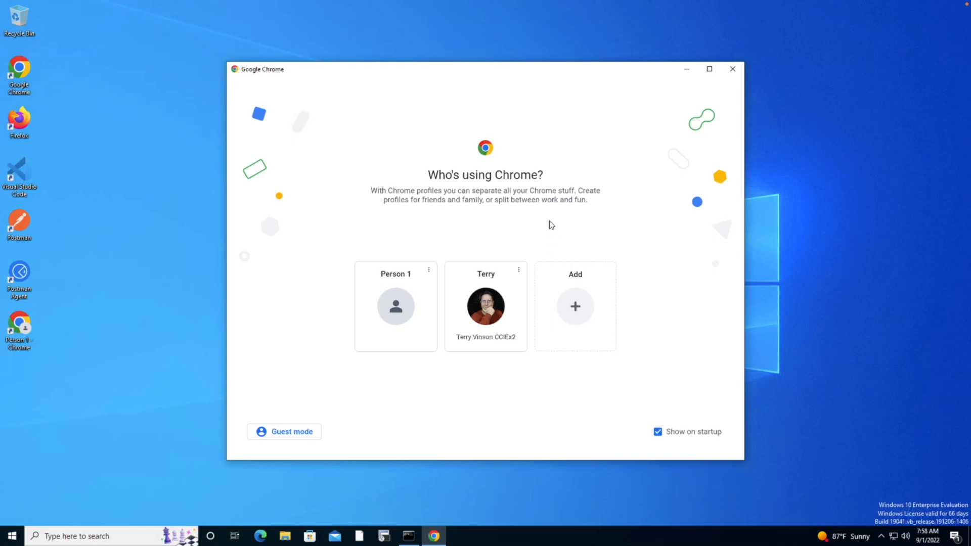
click(273, 432)
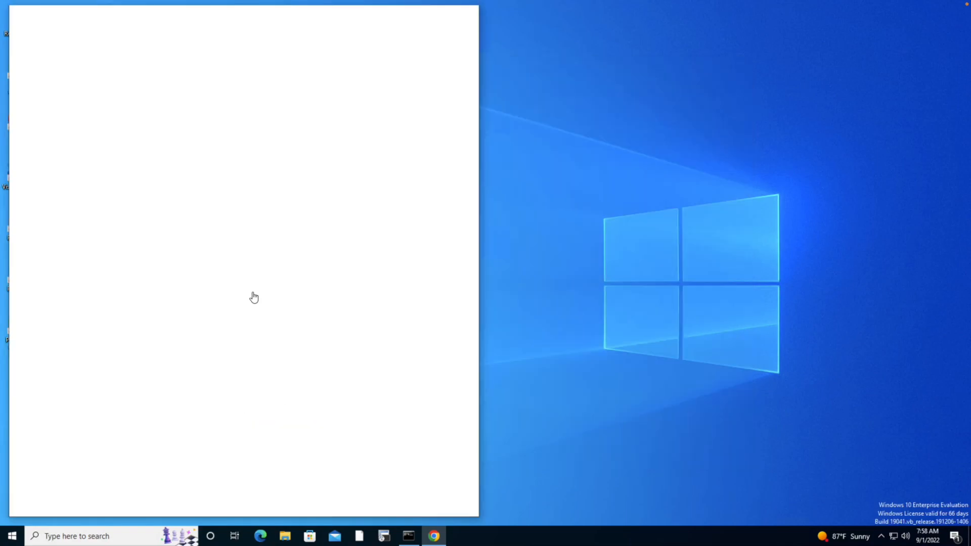
double_click(272, 14)
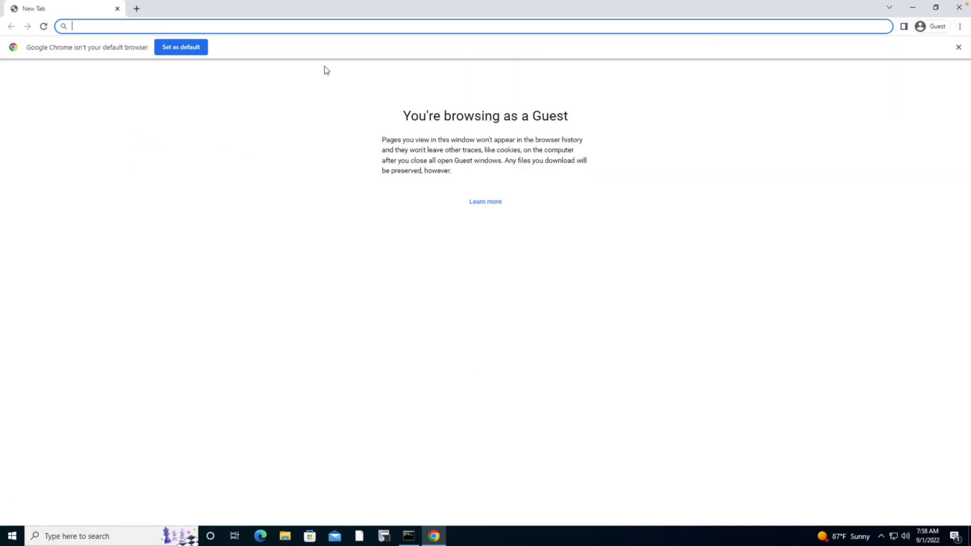
text(100)
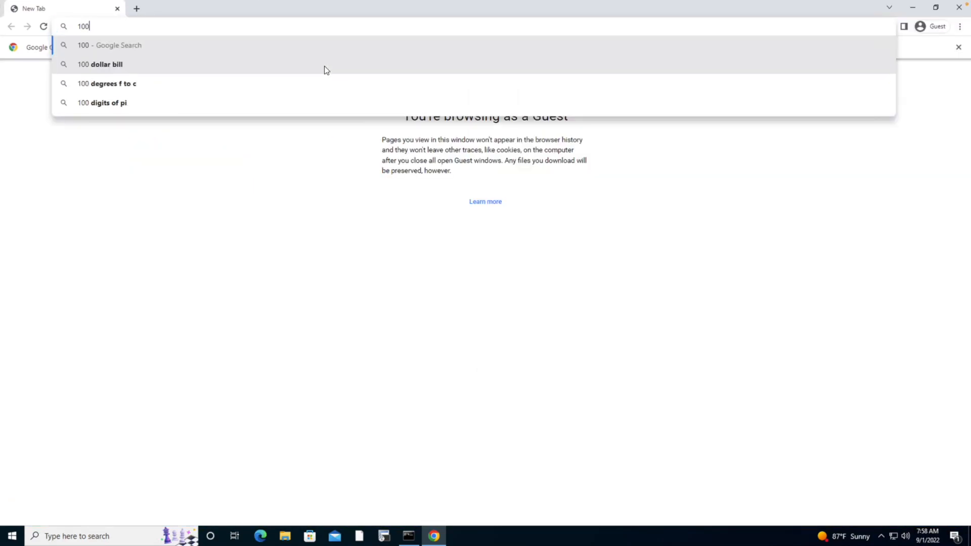
text(.64.0.101)
key(Return)
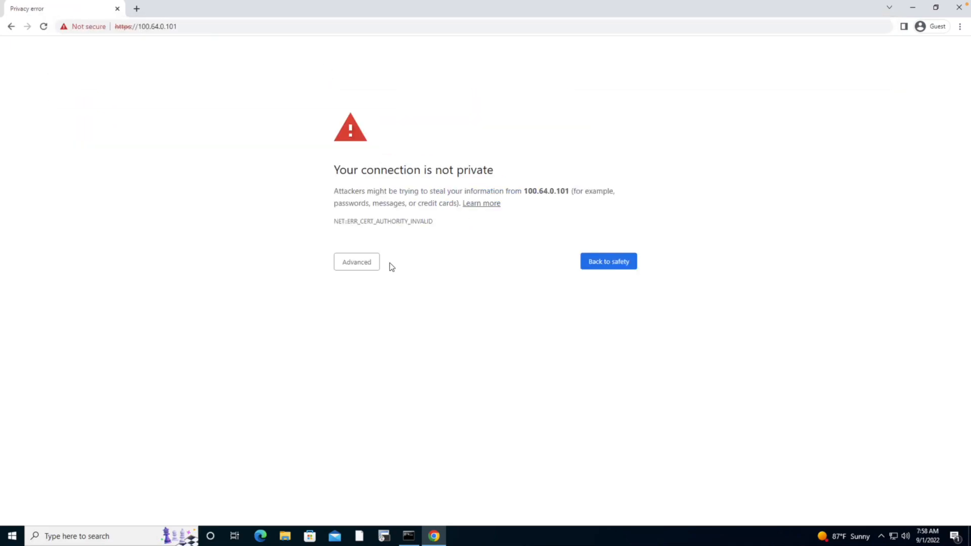
click(354, 262)
click(369, 341)
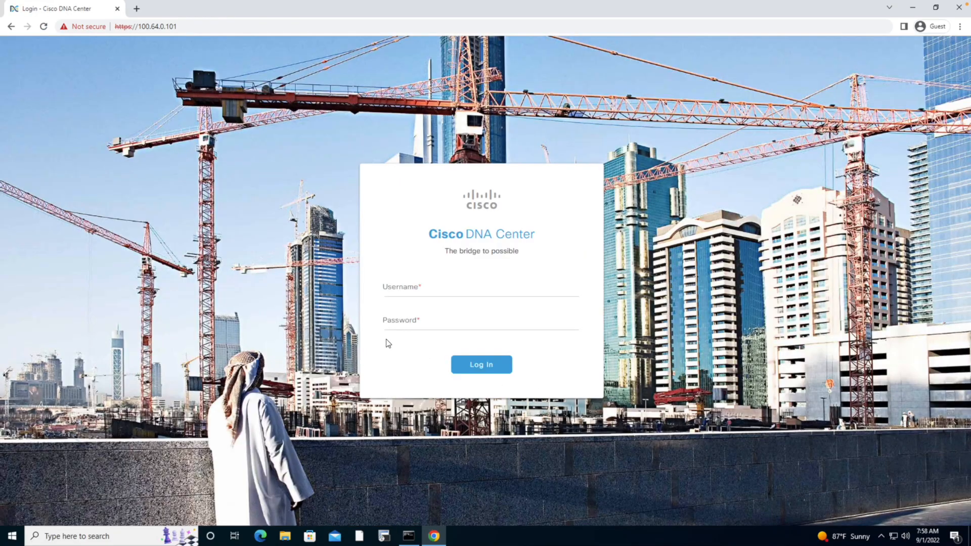
click(425, 286)
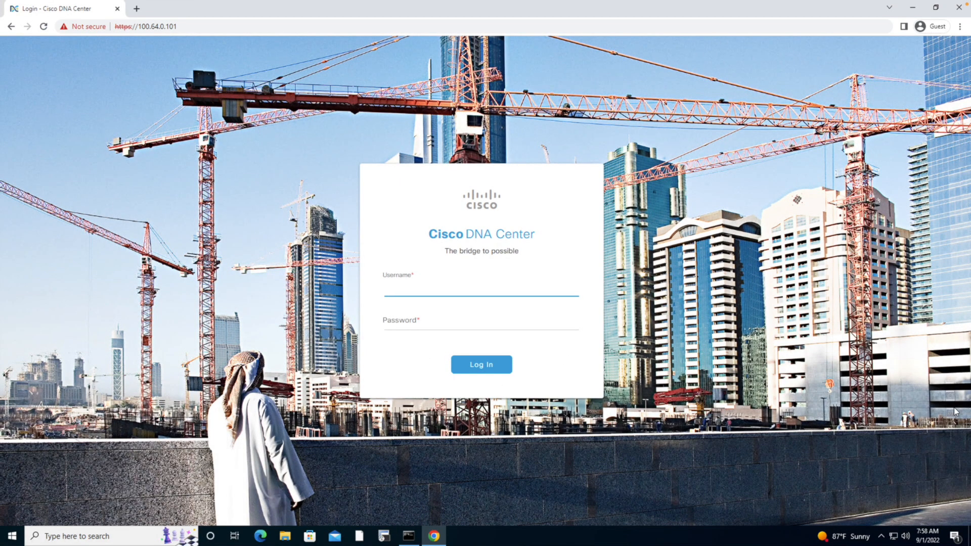
Step: Log in to Cisco DNA Center as admin with the admin password
text(admin)
key(Tab)
text(*****)
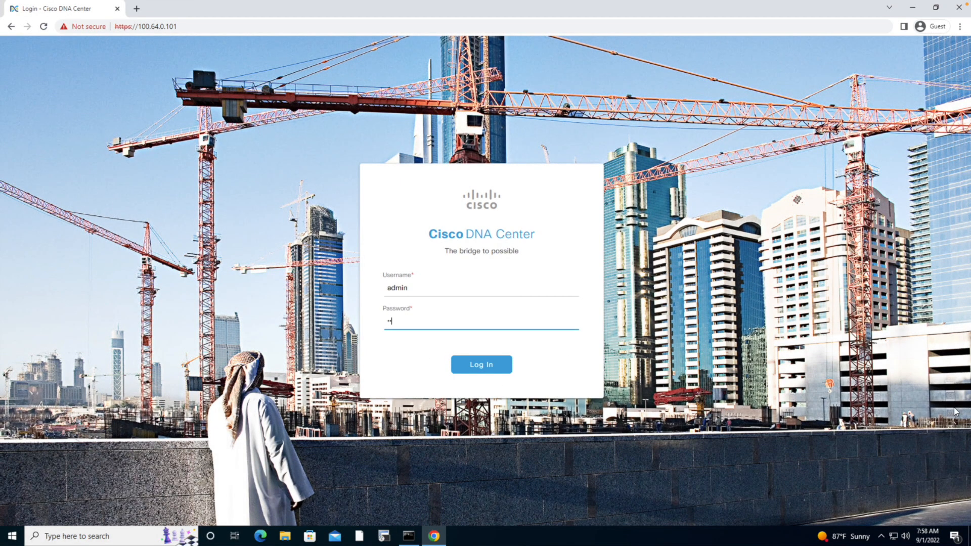
text(****)
key(Return)
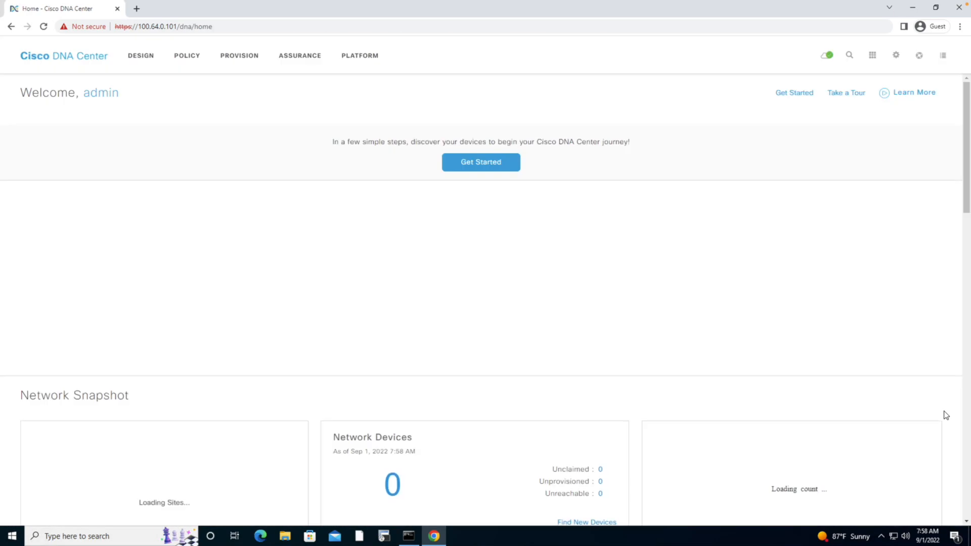
Step: Open DNA Center System Settings and review the System 360 page down to Externally Connected Systems
click(895, 55)
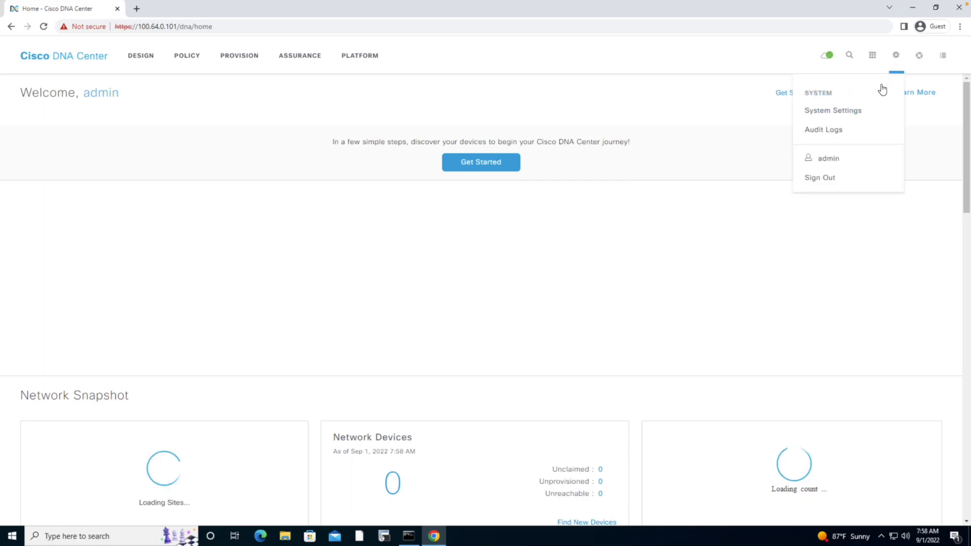
click(813, 115)
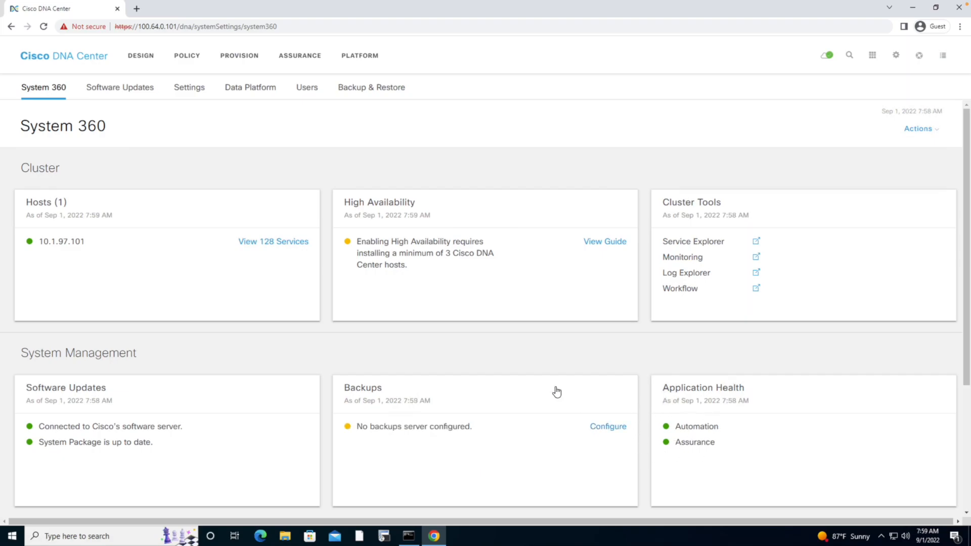
scroll(526, 379, down, 3)
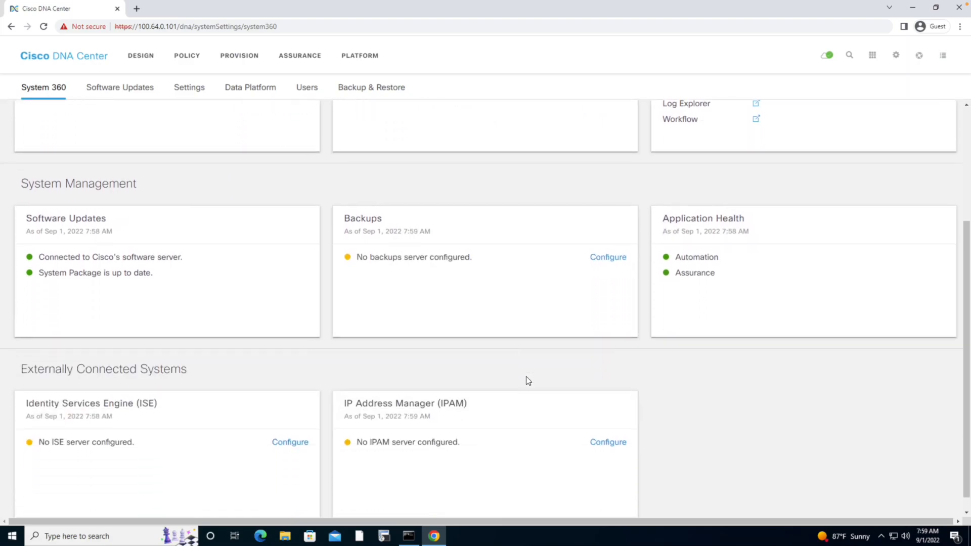
scroll(526, 376, down, 1)
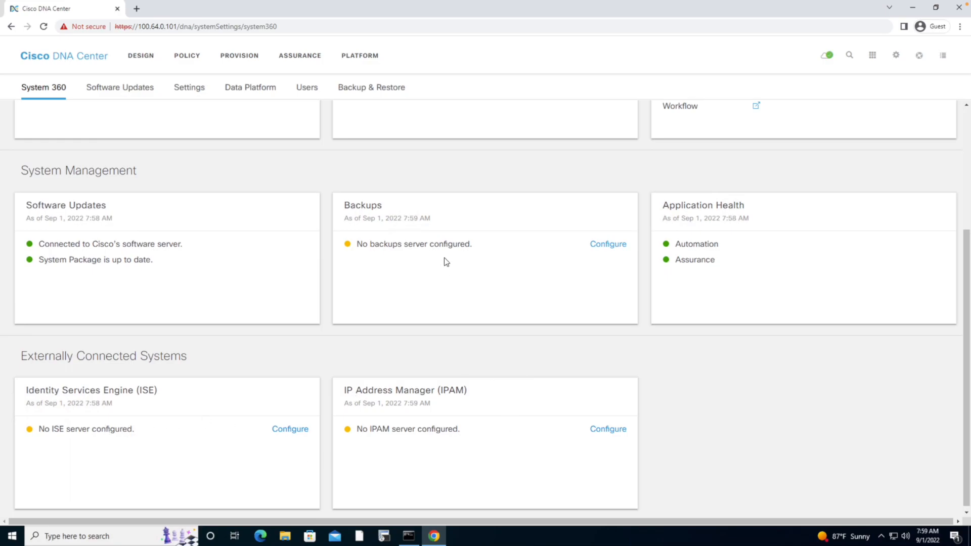
Step: Open a new tab and browse to 100.64.0.201, proceeding past the certificate warning
click(137, 9)
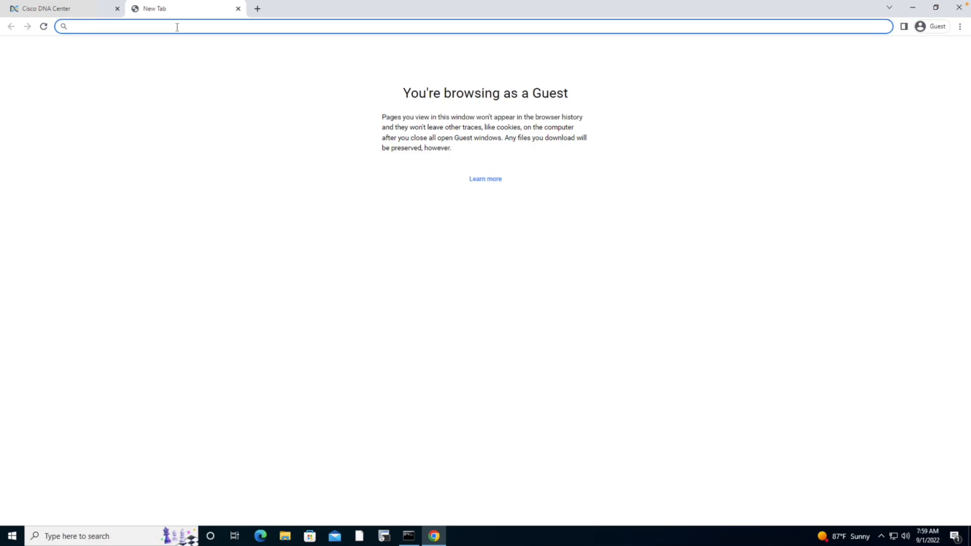
text(100.)
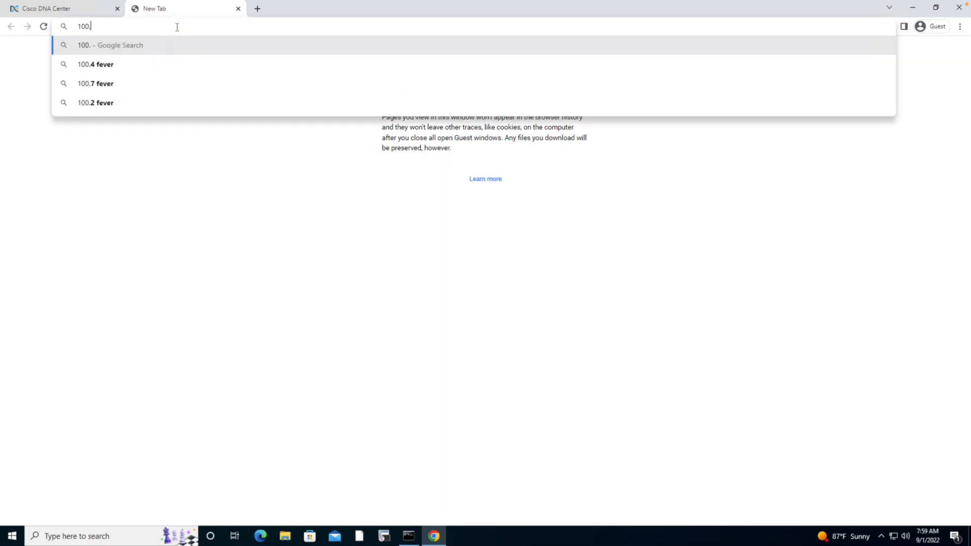
text(64.0.10)
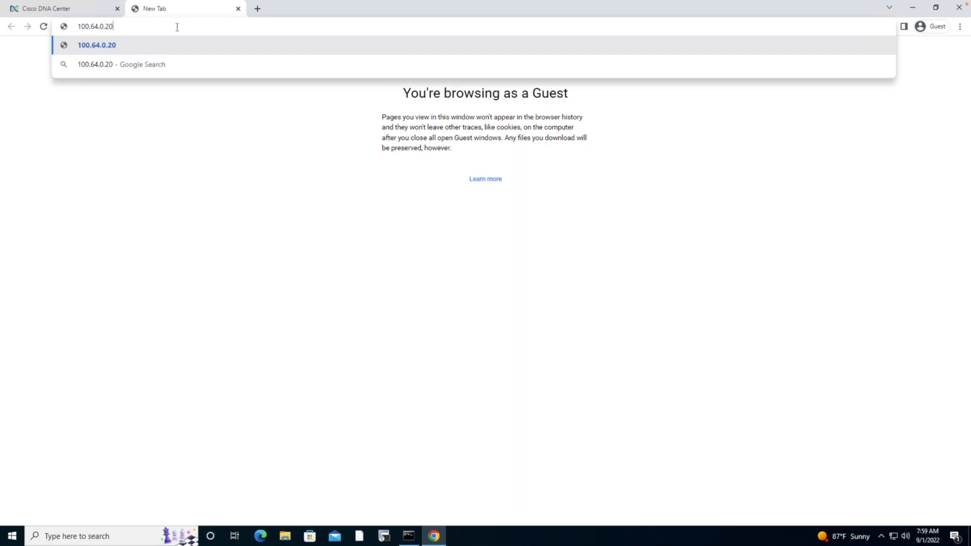
key(Return)
click(352, 271)
click(383, 340)
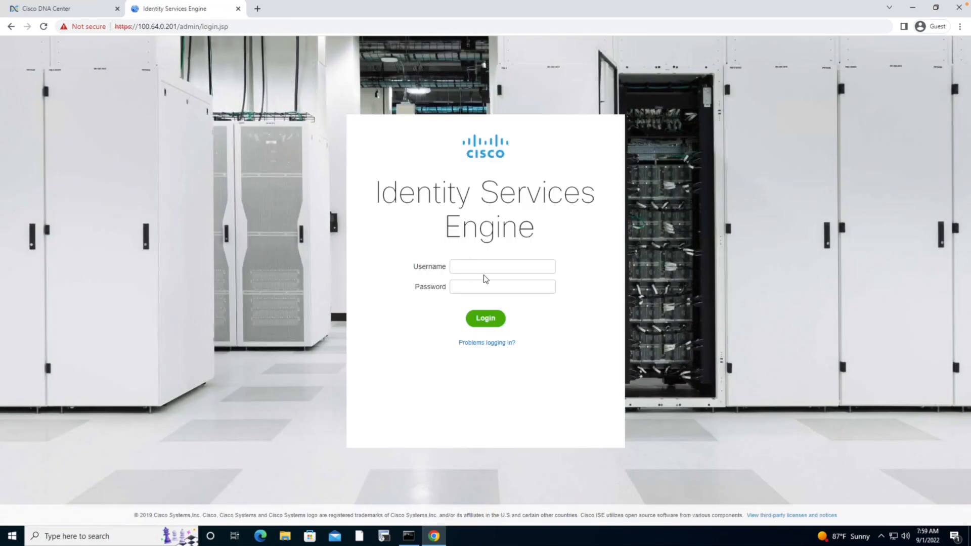
Step: Log in to ISE as admin with the admin password and choose to provide the Cisco Account ID later
text(dmin)
key(Tab)
text(•••••••••)
key(Return)
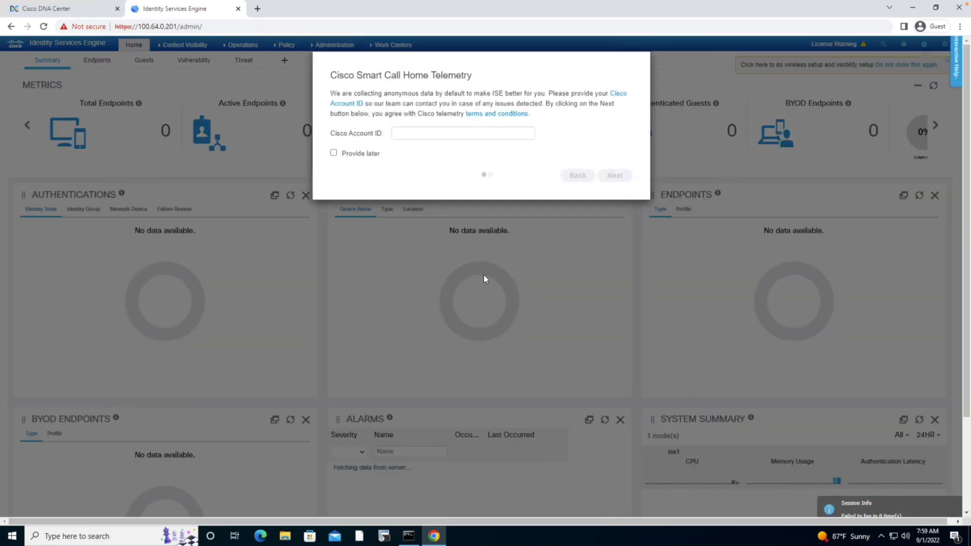
click(333, 152)
click(615, 175)
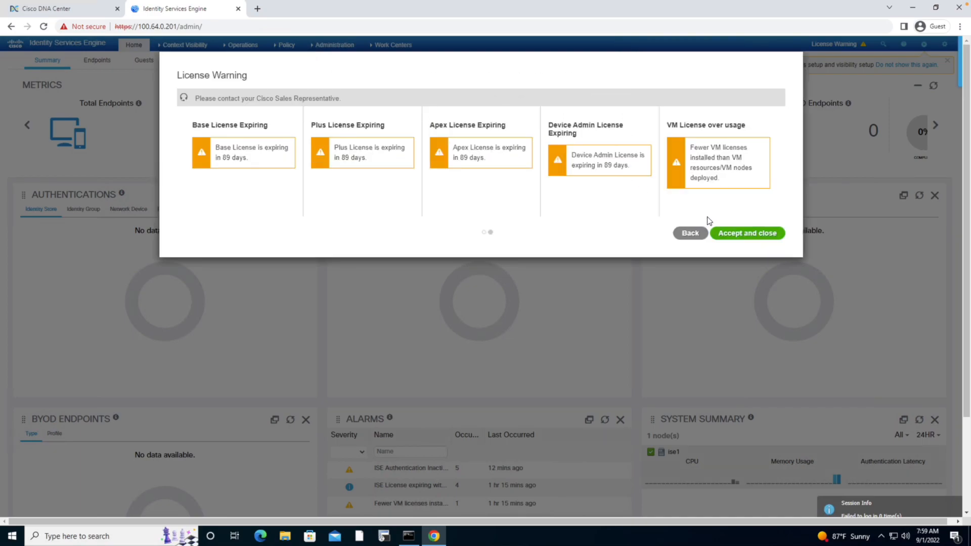
Step: Accept the license warning, open the ISE deployment nodes page and dismiss the standalone-mode notice
click(730, 234)
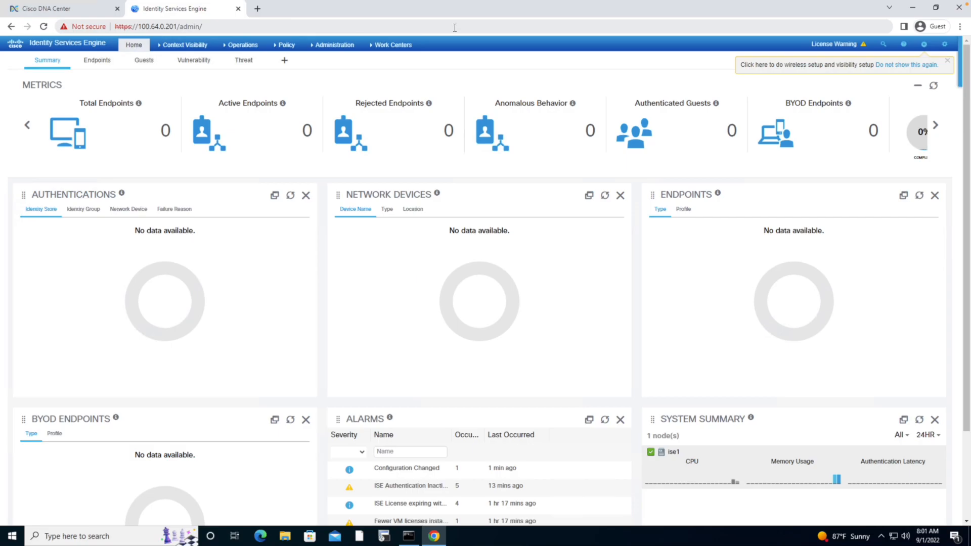
mouse_move(336, 45)
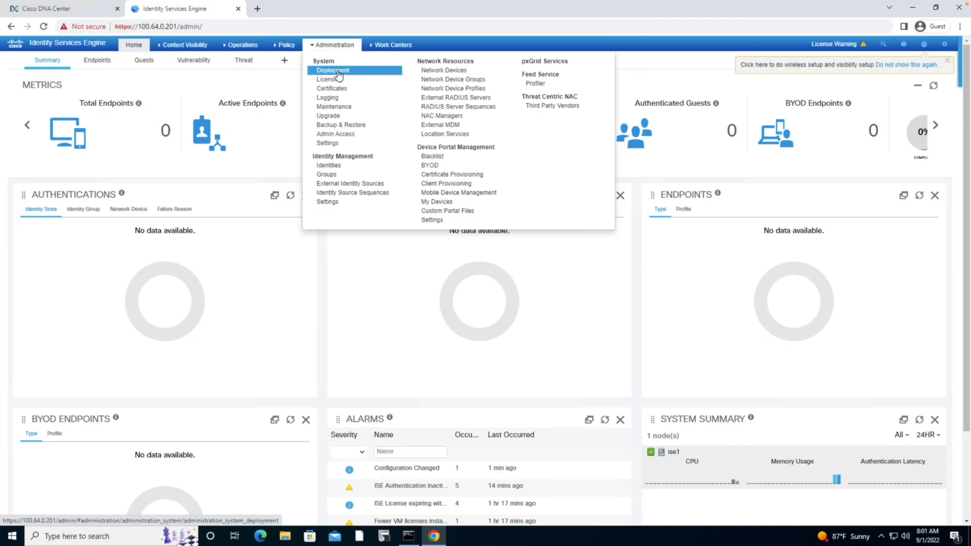
click(337, 70)
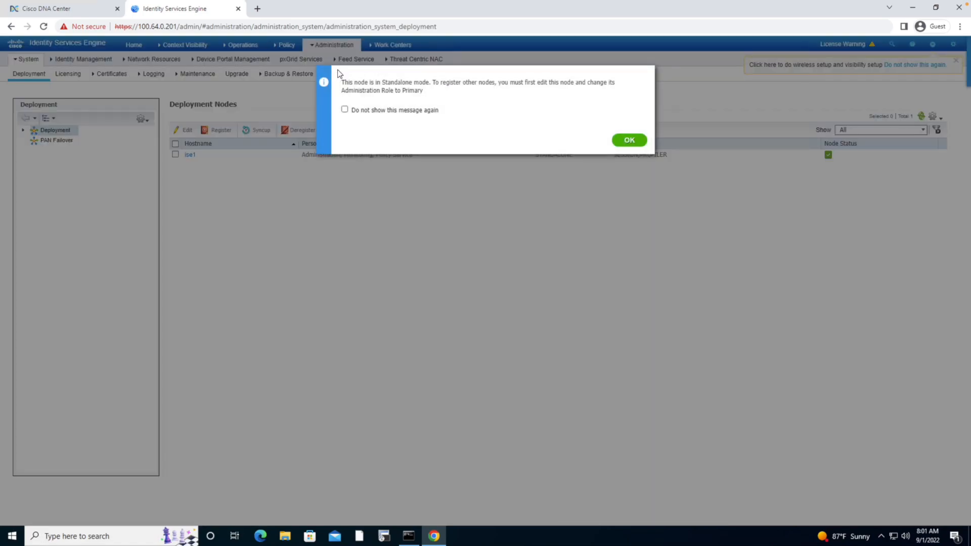
click(630, 141)
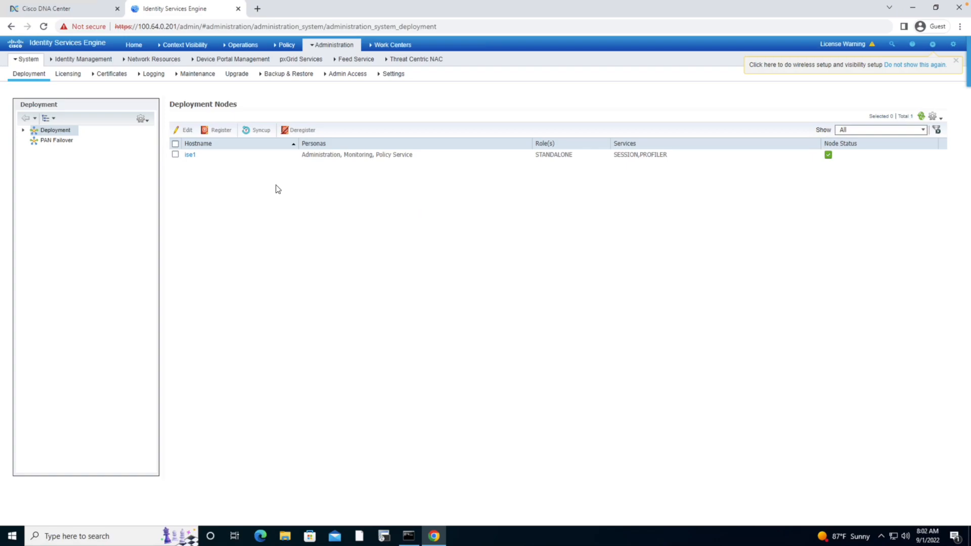
Step: Edit node ise1 to enable the SXP, Device Admin and pxGrid services, and save the node
click(190, 156)
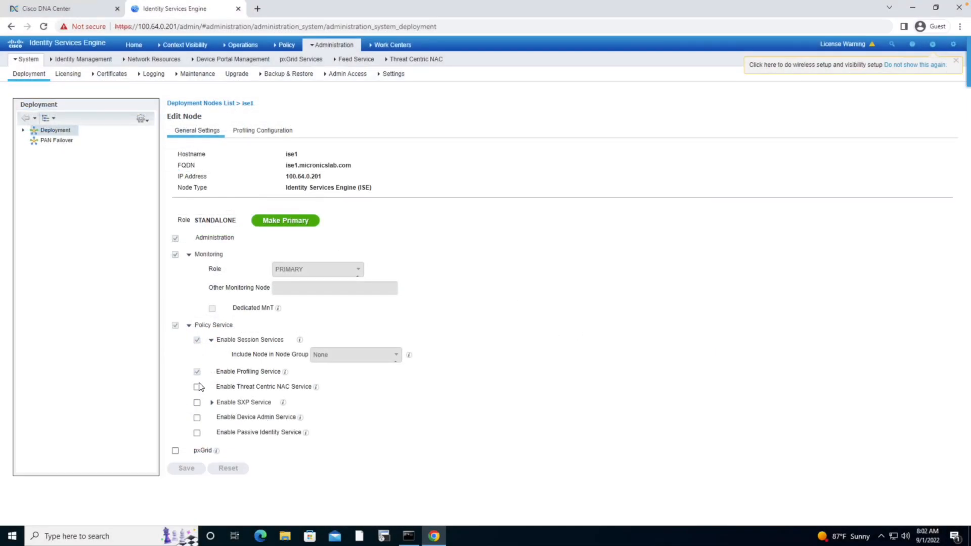
click(197, 402)
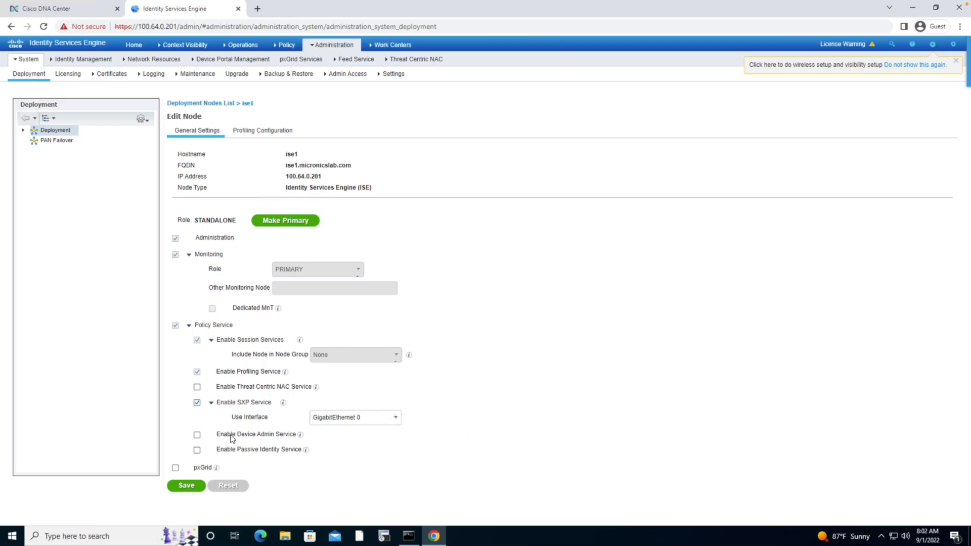
click(196, 435)
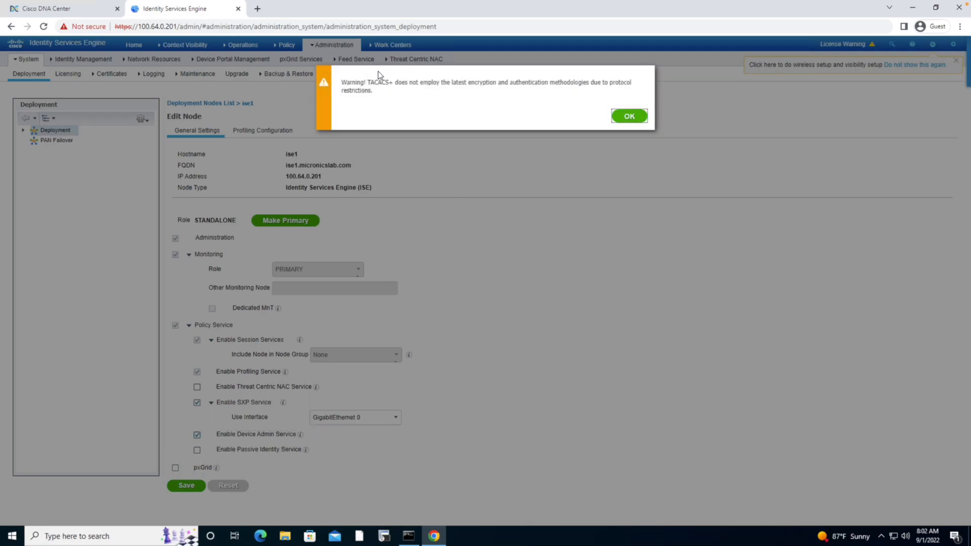
click(630, 116)
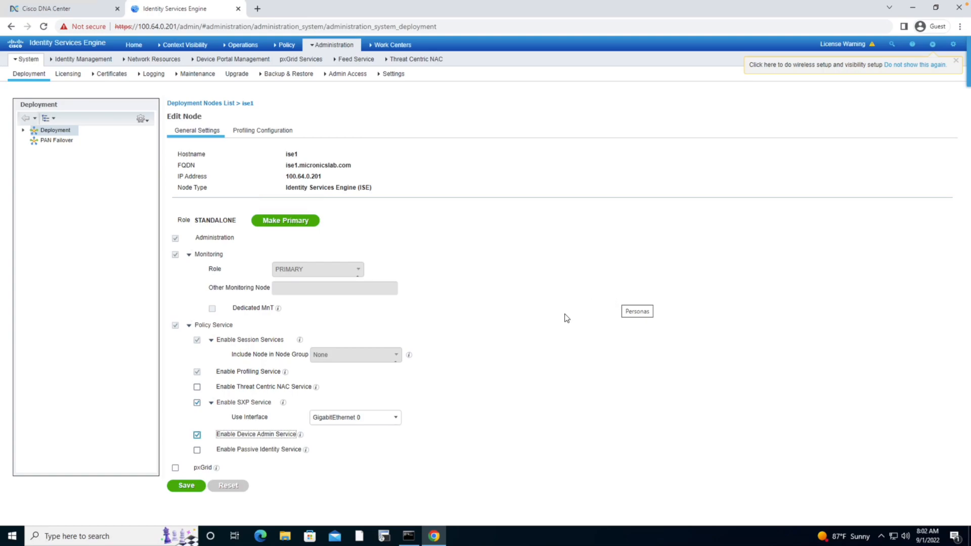
click(175, 467)
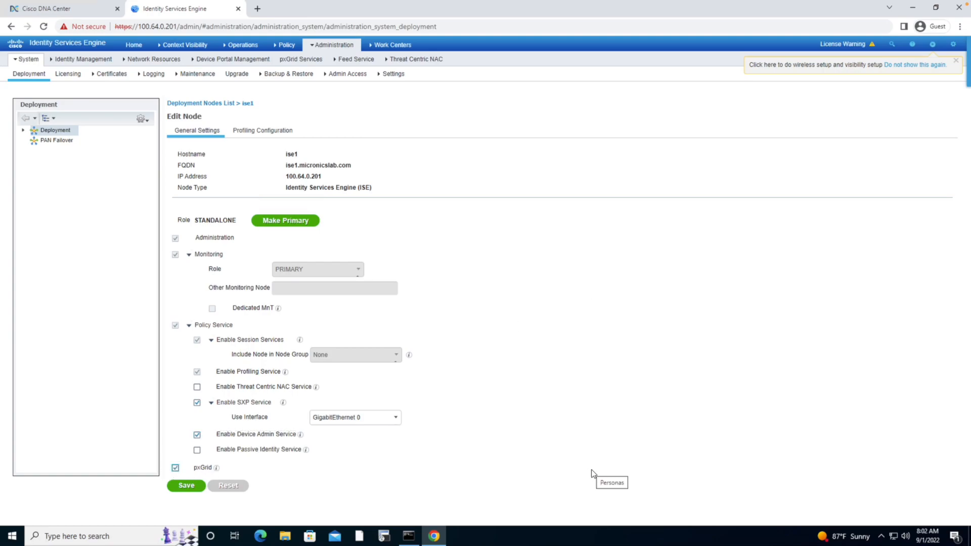
click(186, 486)
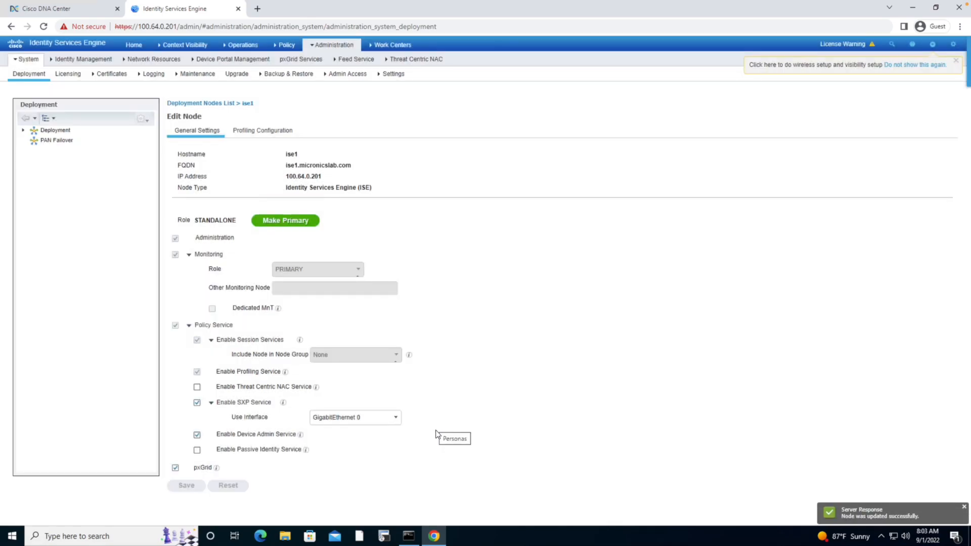
Step: In ERS Settings, enable ERS for Read/Write and save, confirming the configuration change
click(399, 77)
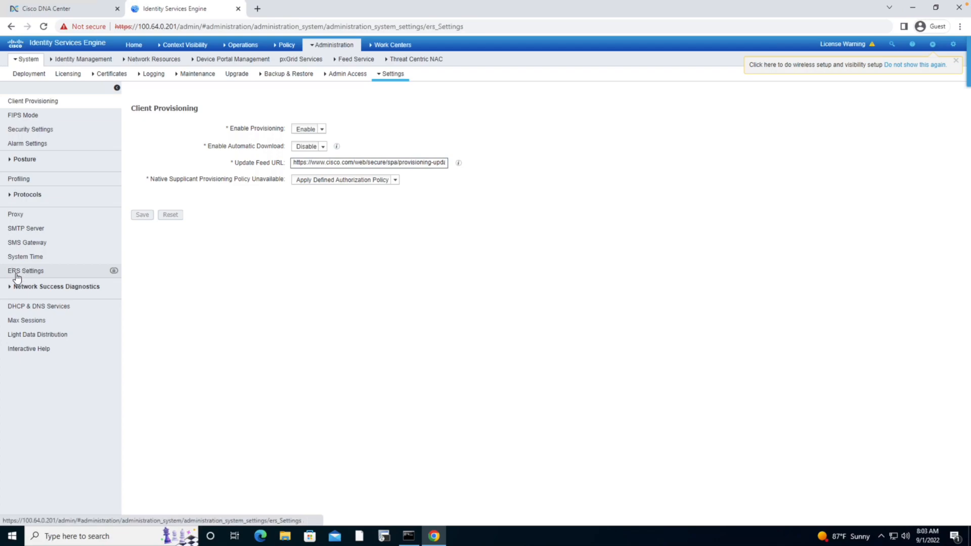
click(65, 270)
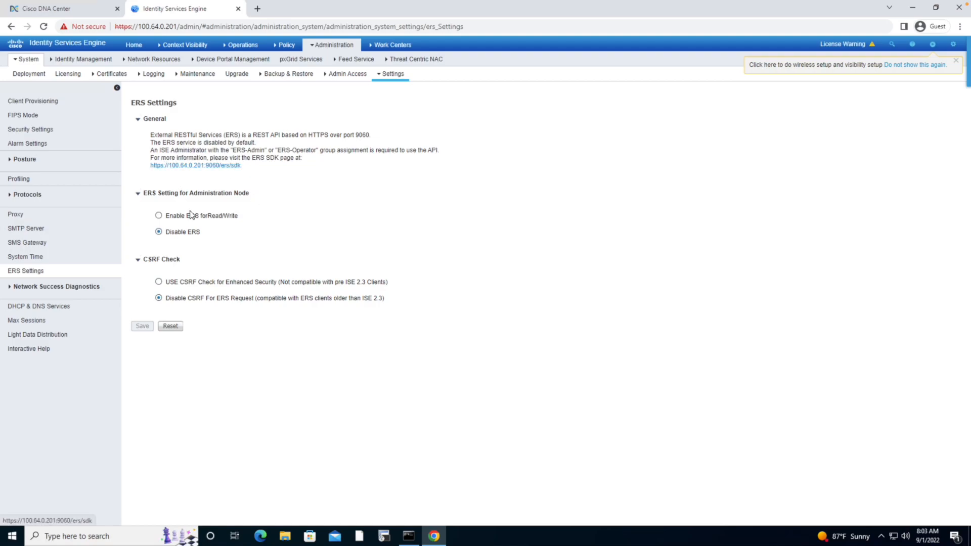
click(159, 217)
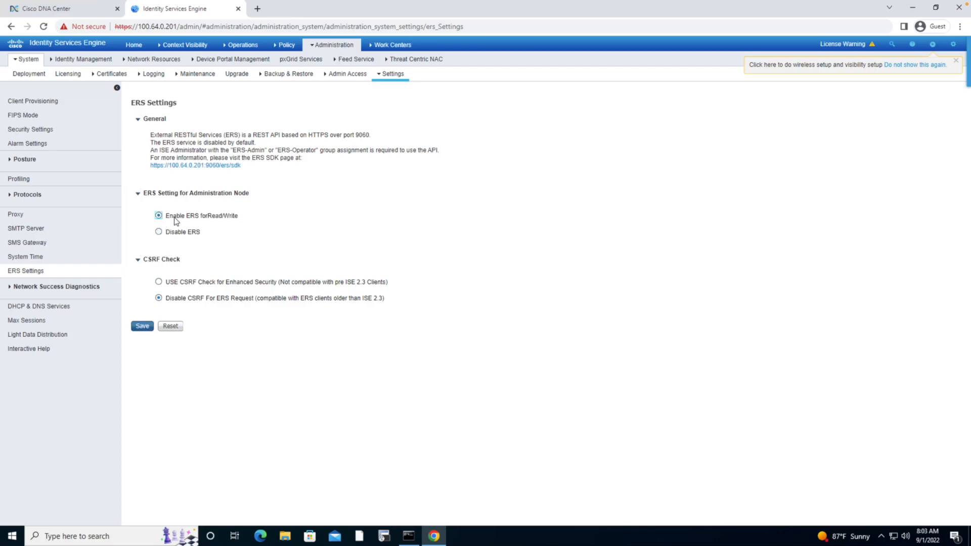
click(629, 117)
click(142, 326)
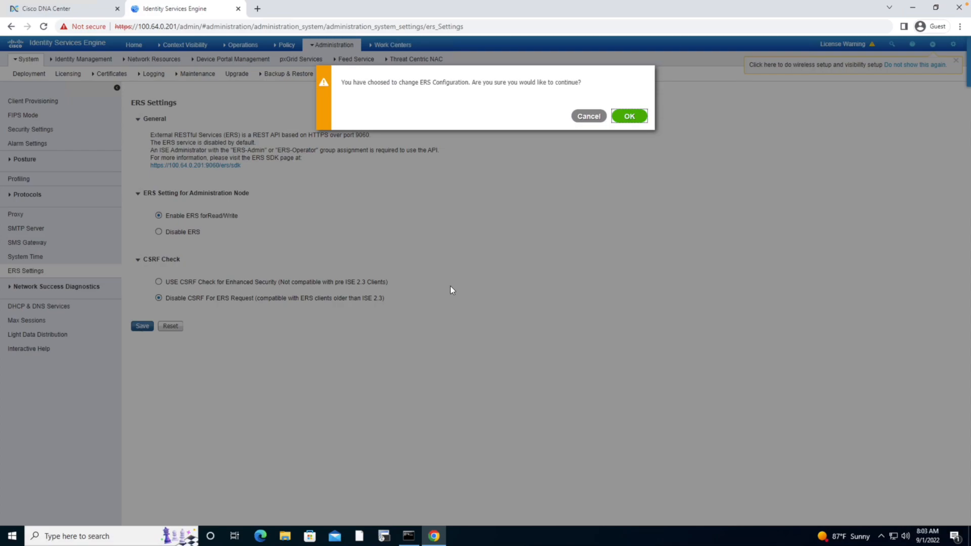
click(627, 116)
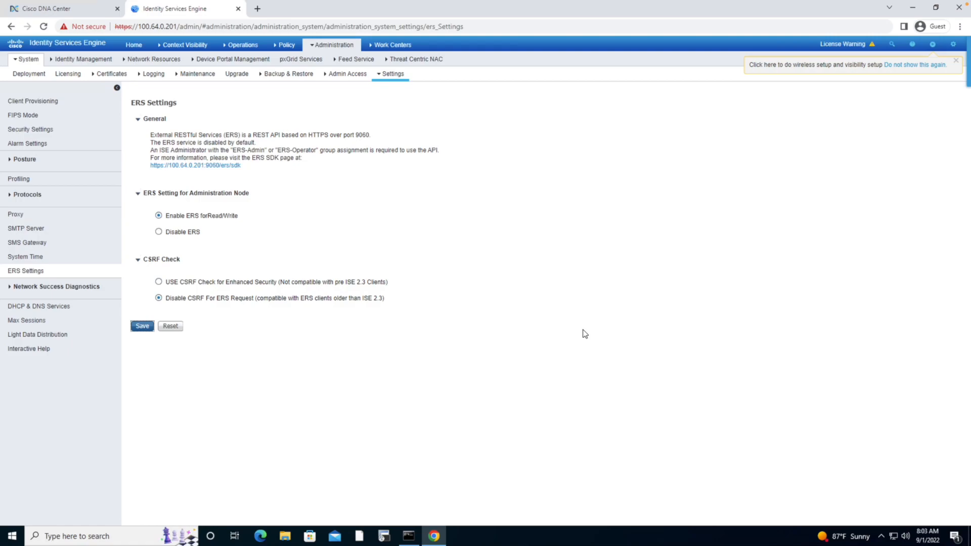
Step: Add a new network access user named netadmin and fill in the user's e-mail address
click(329, 46)
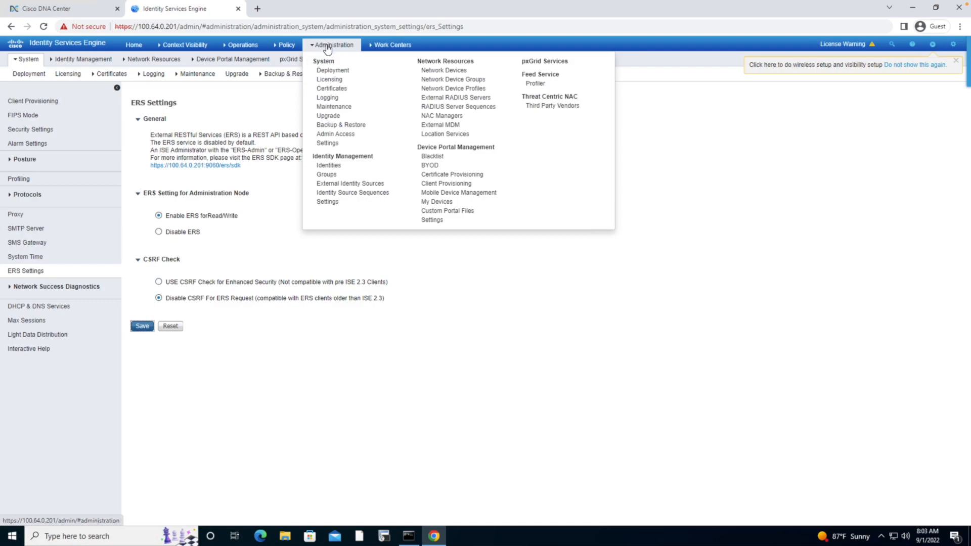
click(315, 166)
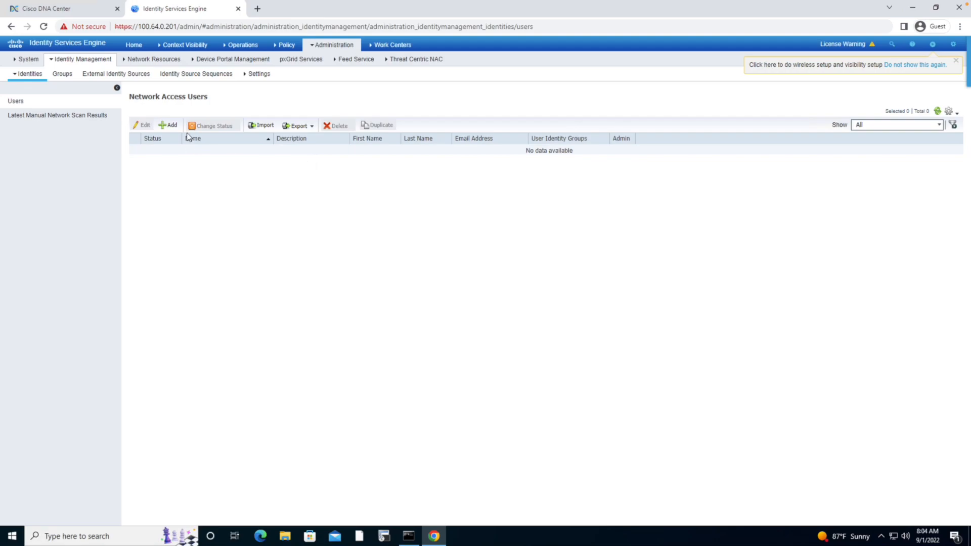
click(161, 126)
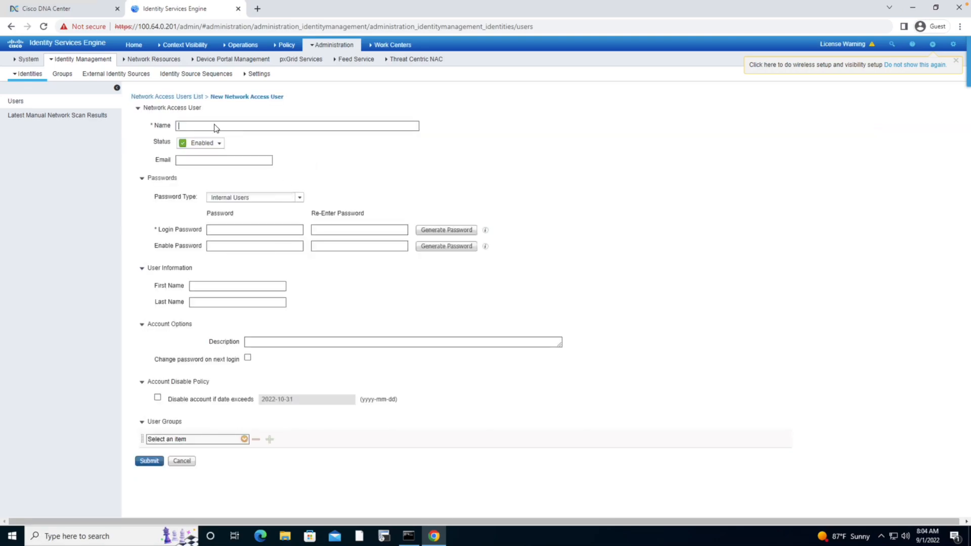
text(netadmin)
click(215, 160)
Step: Enter the user's login and enable passwords and their confirmations
click(231, 230)
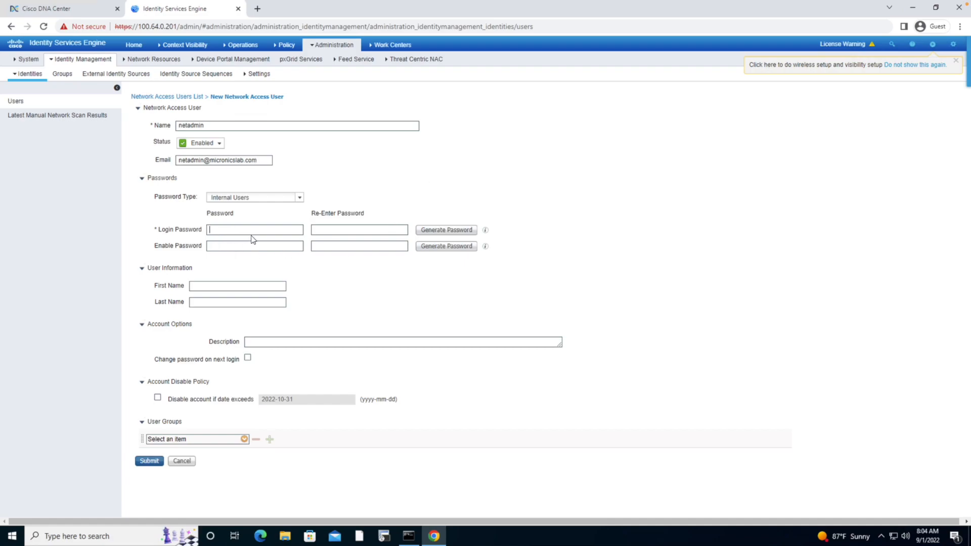
text(••••••••)
key(Tab)
text(•••••••••)
key(Tab)
key(Tab)
text(••••••••••••••••••)
Step: Assign the user to the ALL_ACCOUNTS (default) group and try to submit the new user
click(244, 439)
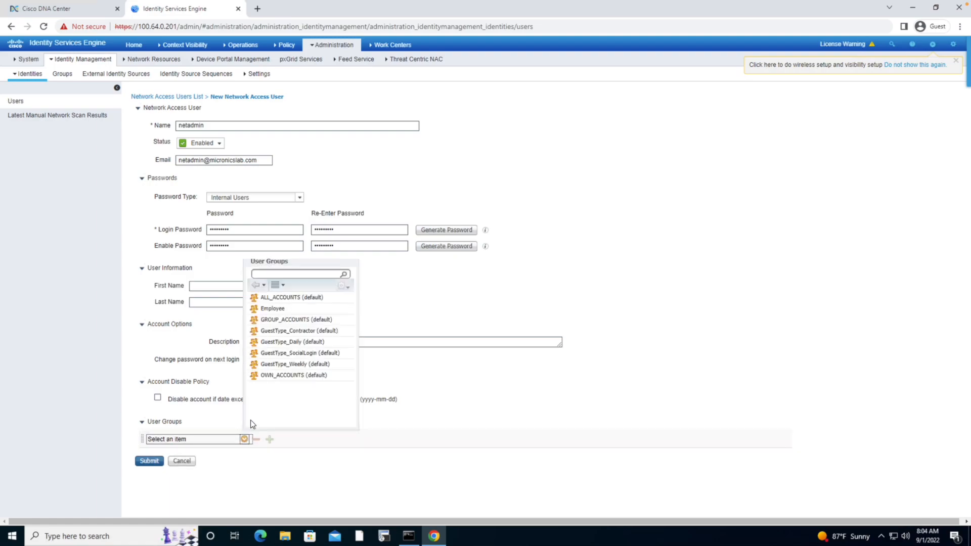
click(285, 299)
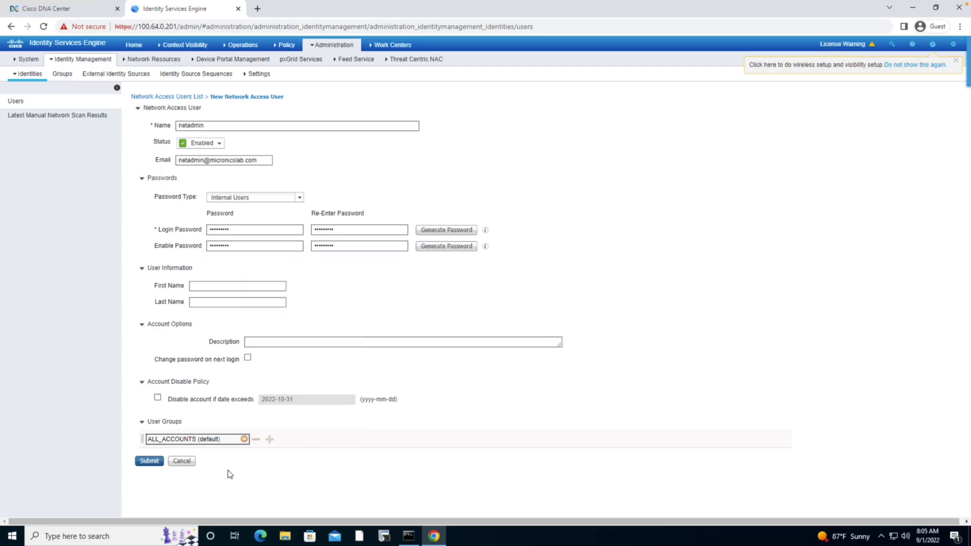
click(152, 462)
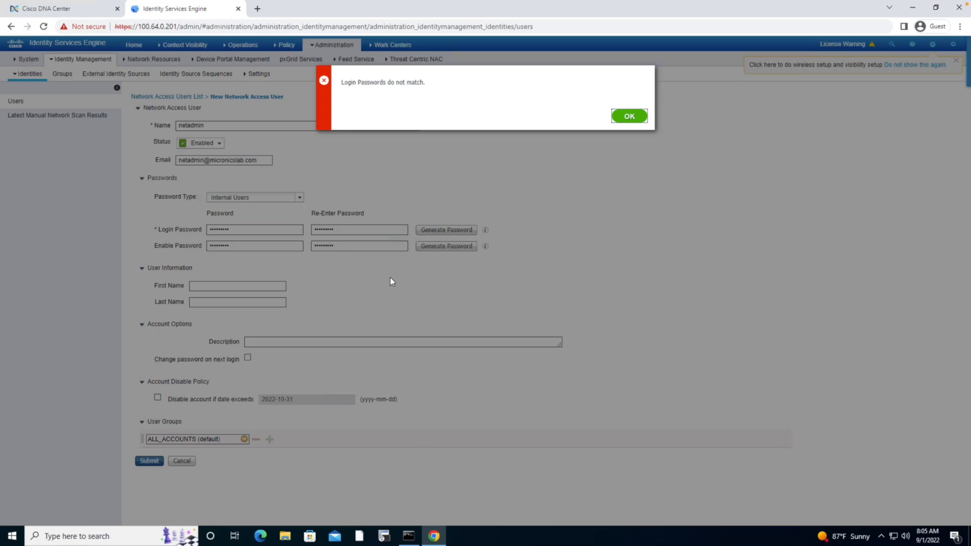
click(629, 116)
Step: Re-enter the login and enable passwords with matching confirmations and submit the netadmin user
drag(342, 229, 281, 227)
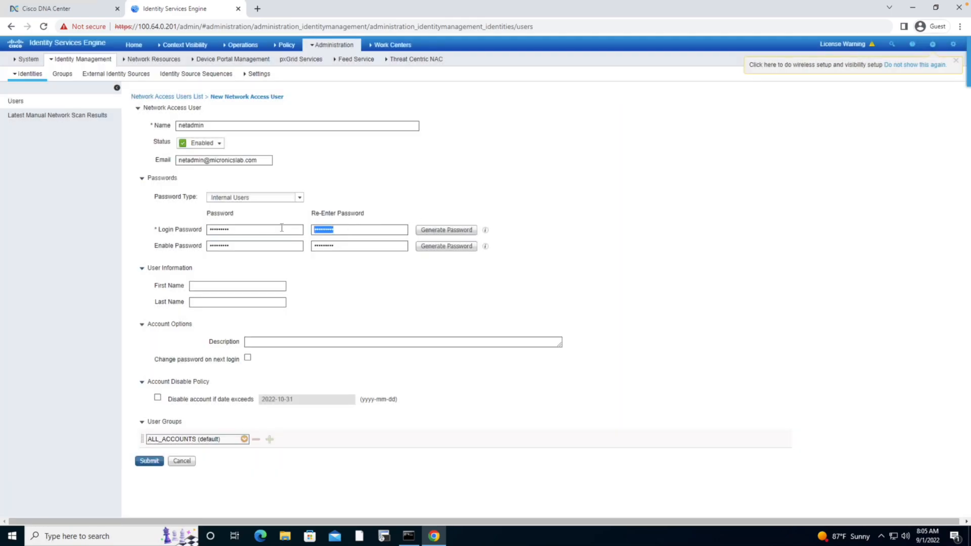
double_click(255, 230)
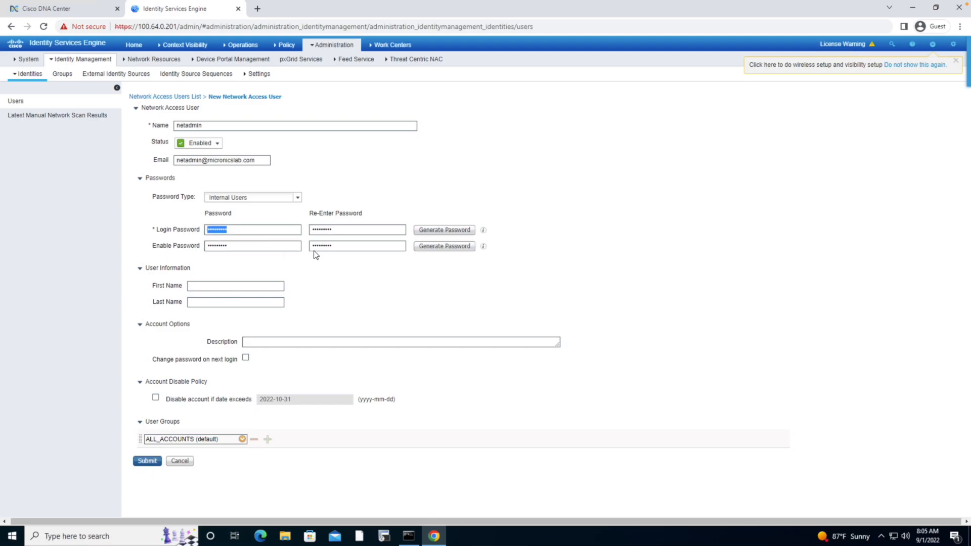
text(••••••••••••••••••)
key(Tab)
key(Tab)
text(•••••••••)
key(Tab)
text(•••••••••)
click(147, 461)
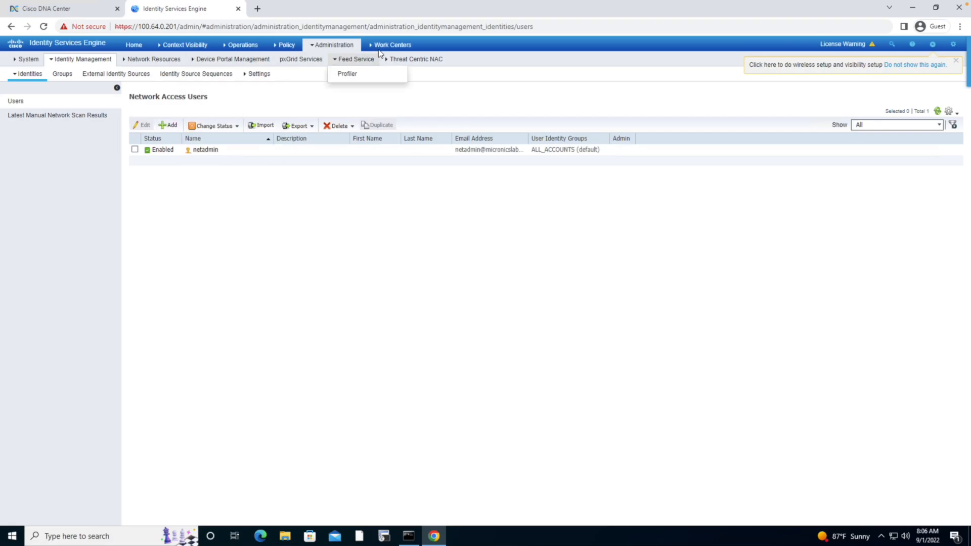
Step: In the Default device admin policy set's authorization policy, create a command set netadmin_cmd permitting any unlisted command
mouse_move(382, 48)
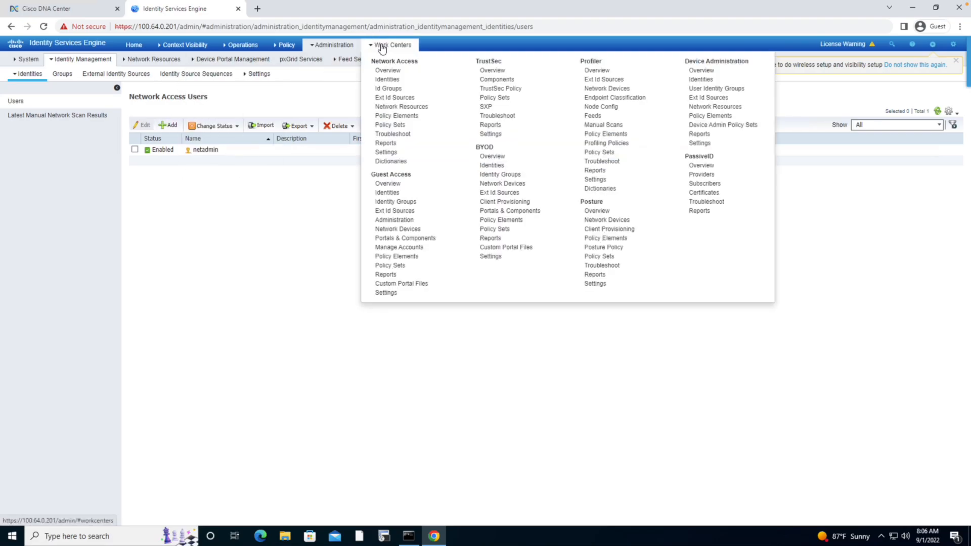
click(725, 126)
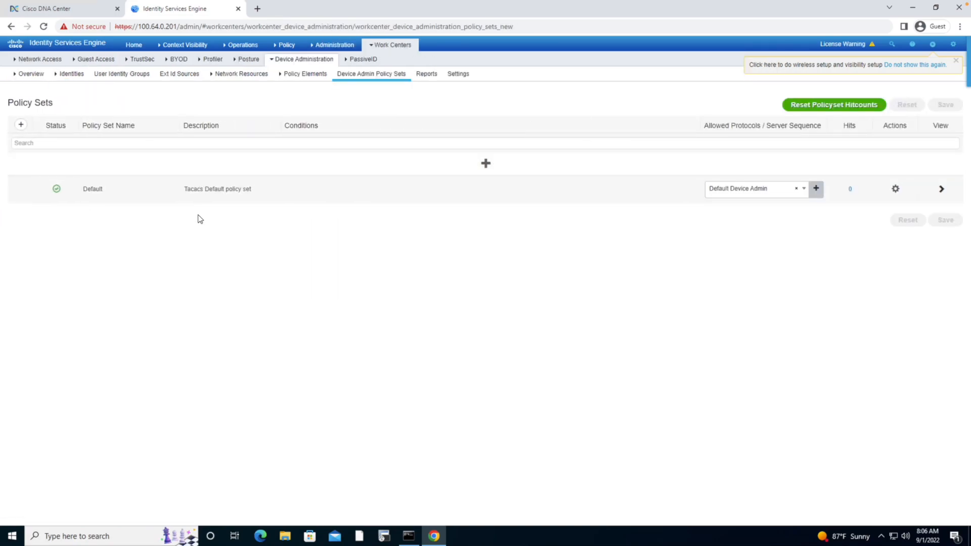
click(941, 189)
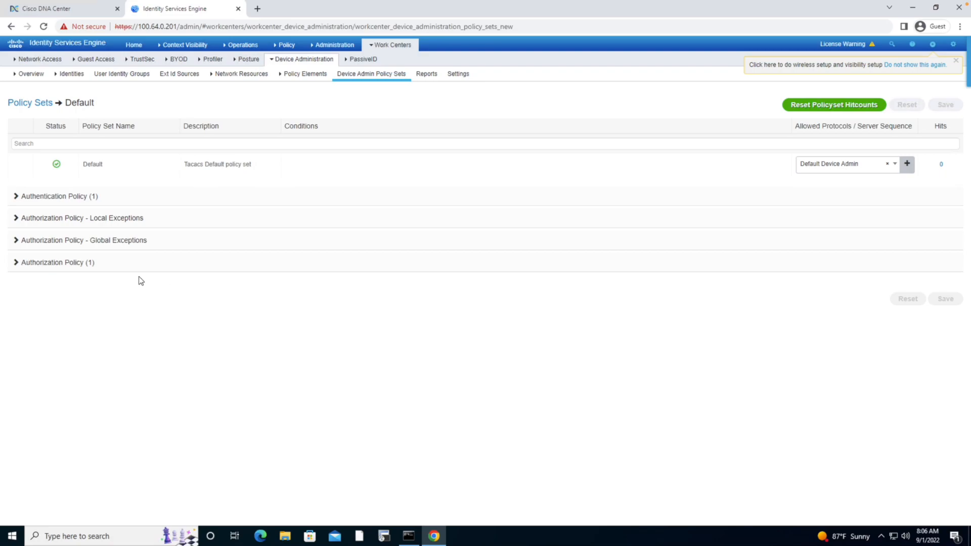
click(35, 264)
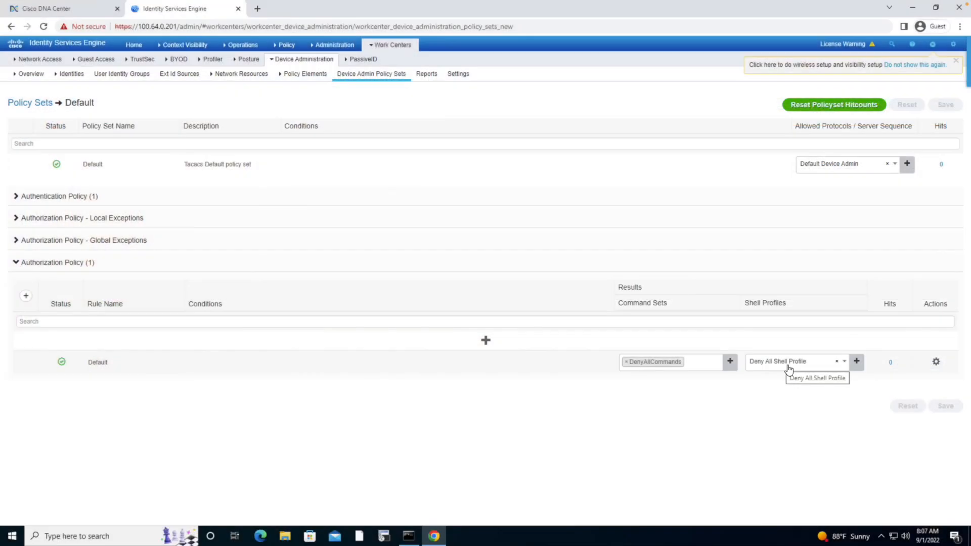
click(731, 363)
click(707, 376)
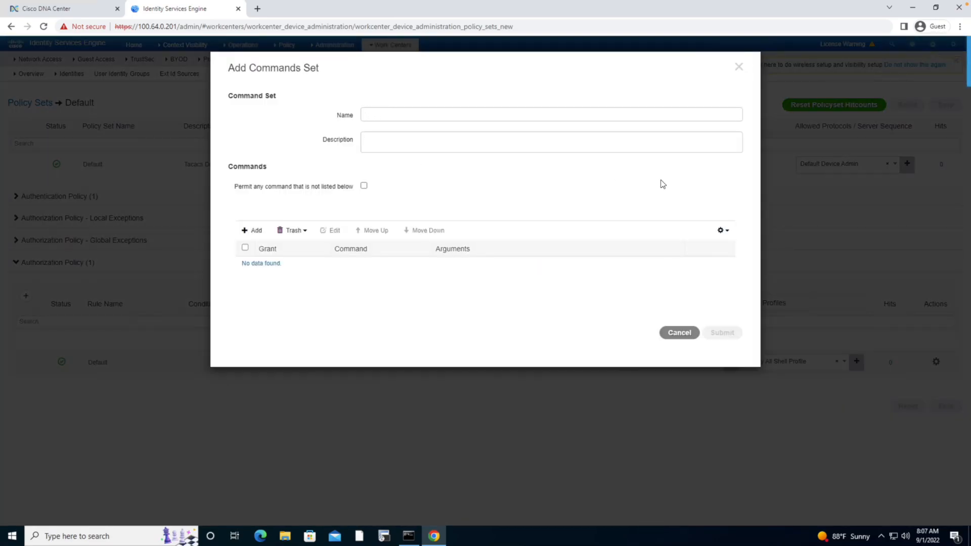
text(m)
key(BackSpace)
text(netadmin_)
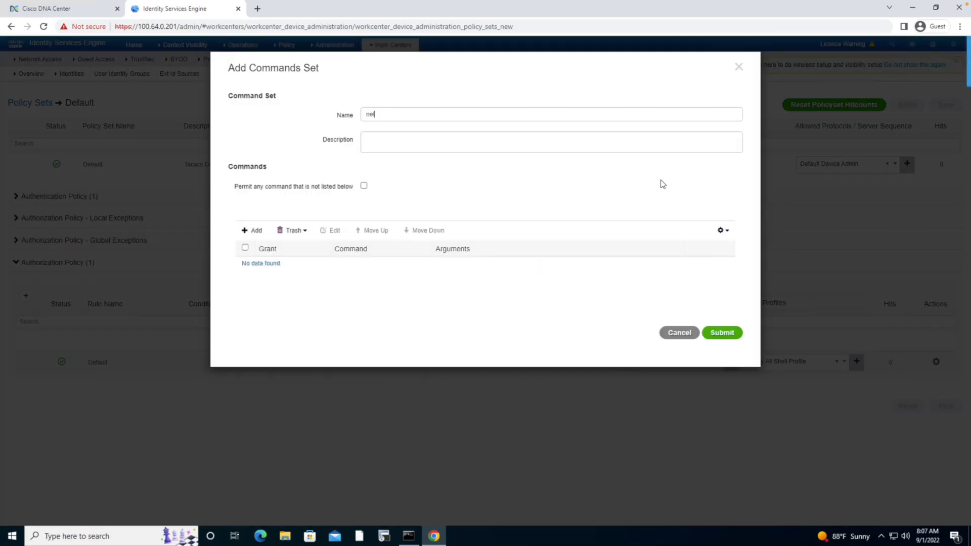
text(cmd)
click(363, 185)
click(724, 334)
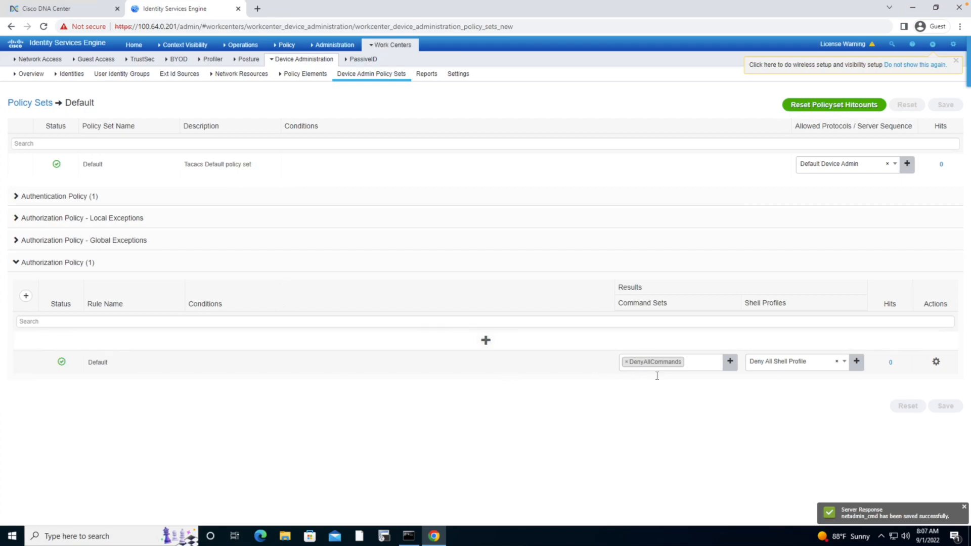
Step: Replace the default authorization rule's DenyAllCommands command set with netadmin_cmd
click(626, 363)
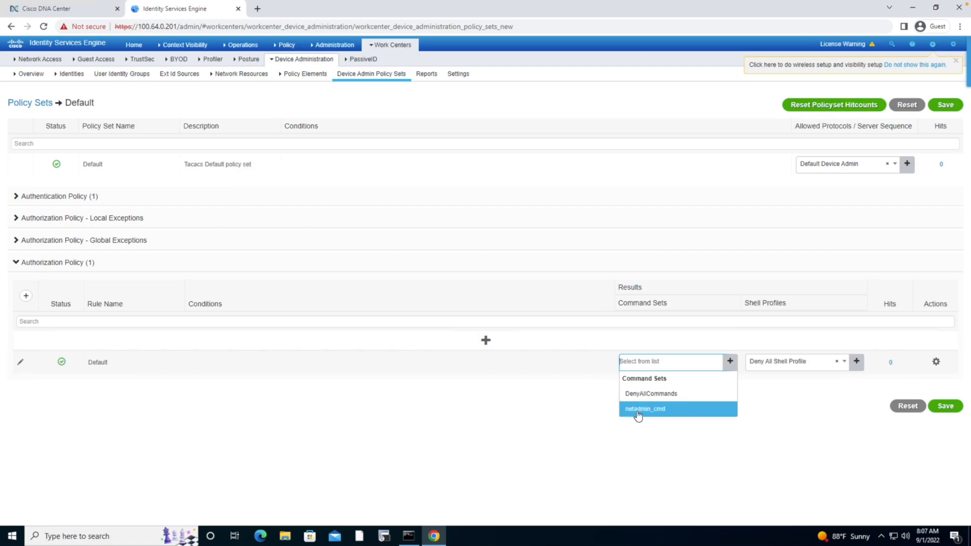
click(633, 410)
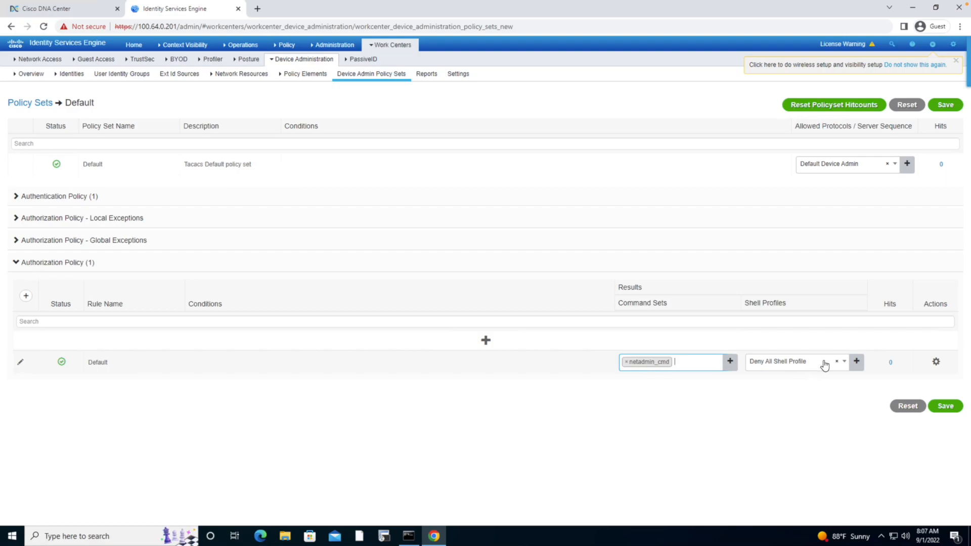
Step: From the default rule's shell profile, create a new shell profile named netadmin_shell with default privilege 15 and submit it
click(856, 362)
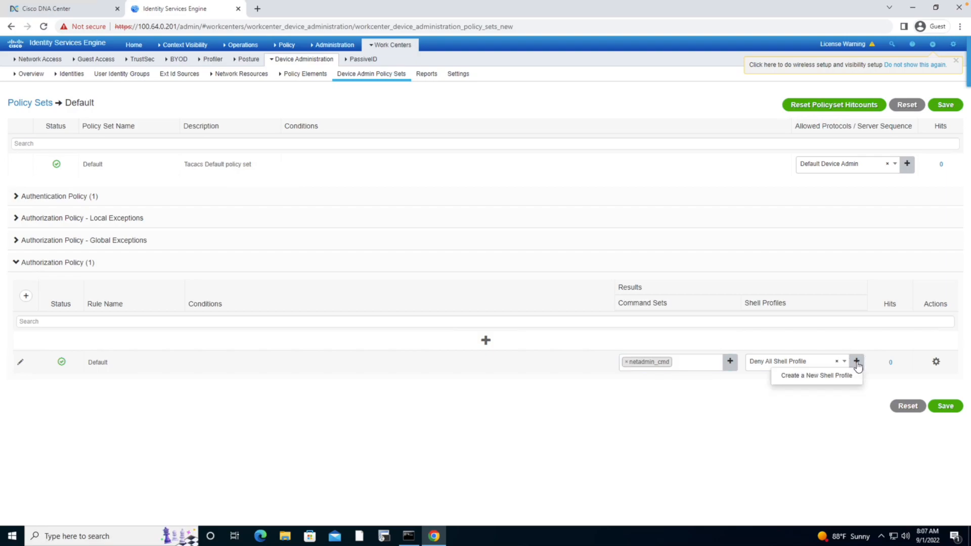
click(815, 377)
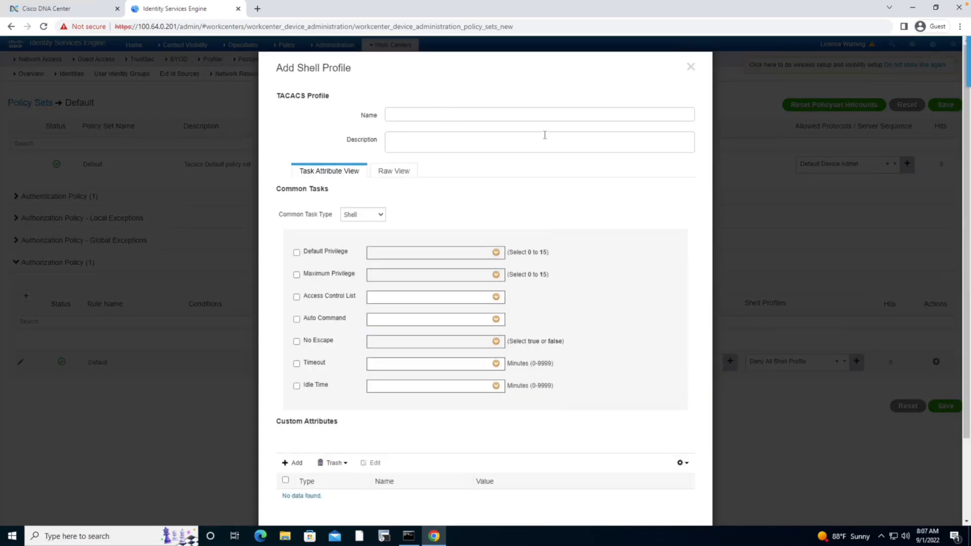
text(netadmin_shell)
click(297, 252)
click(496, 253)
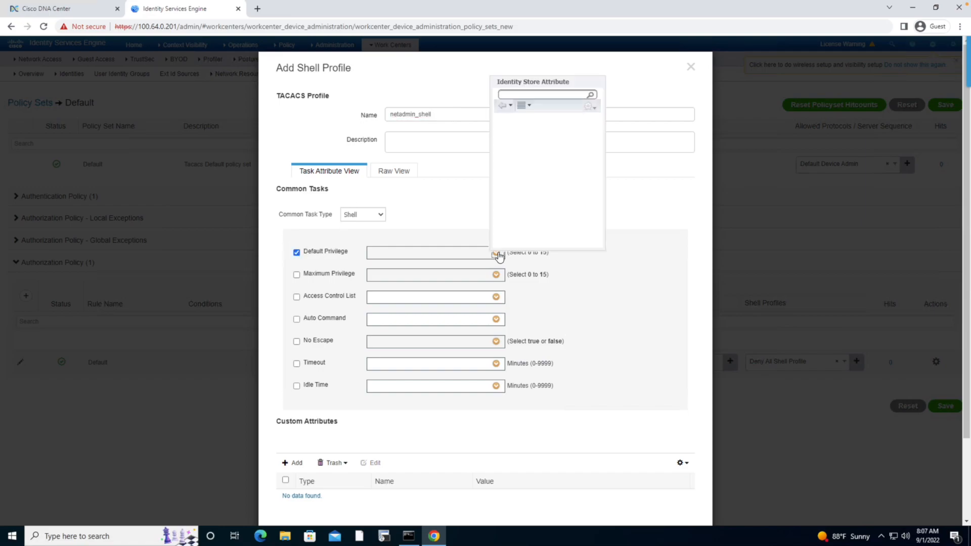
scroll(505, 212, down, 2)
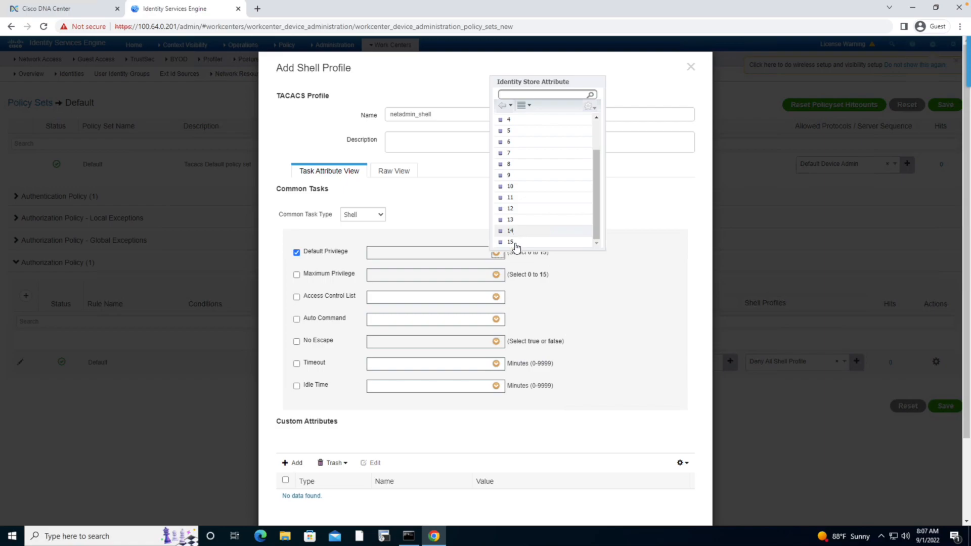
click(514, 243)
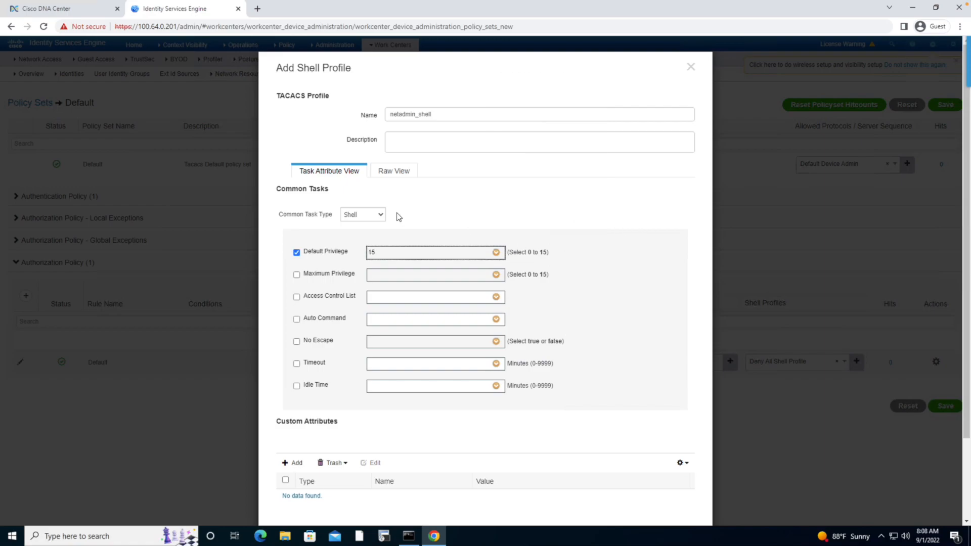
scroll(736, 284, down, 2)
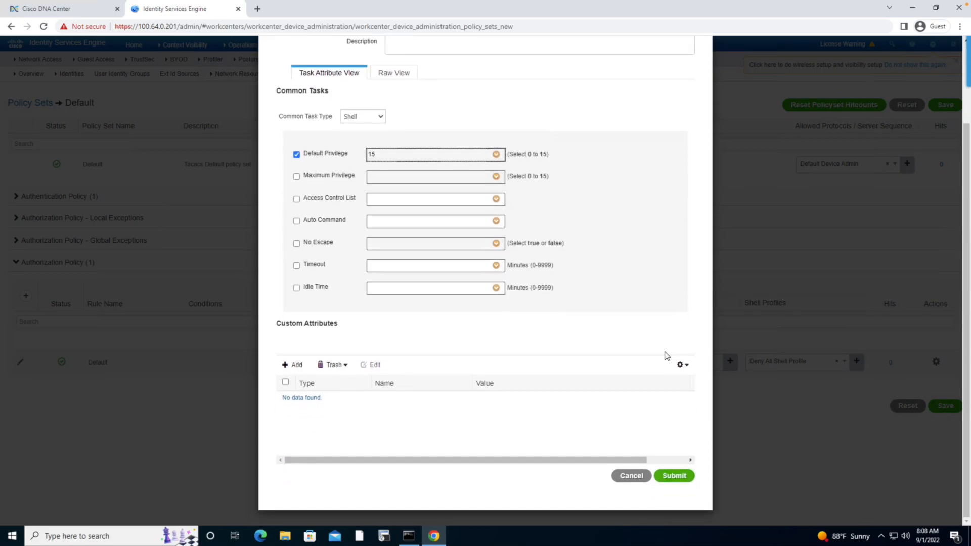
click(672, 476)
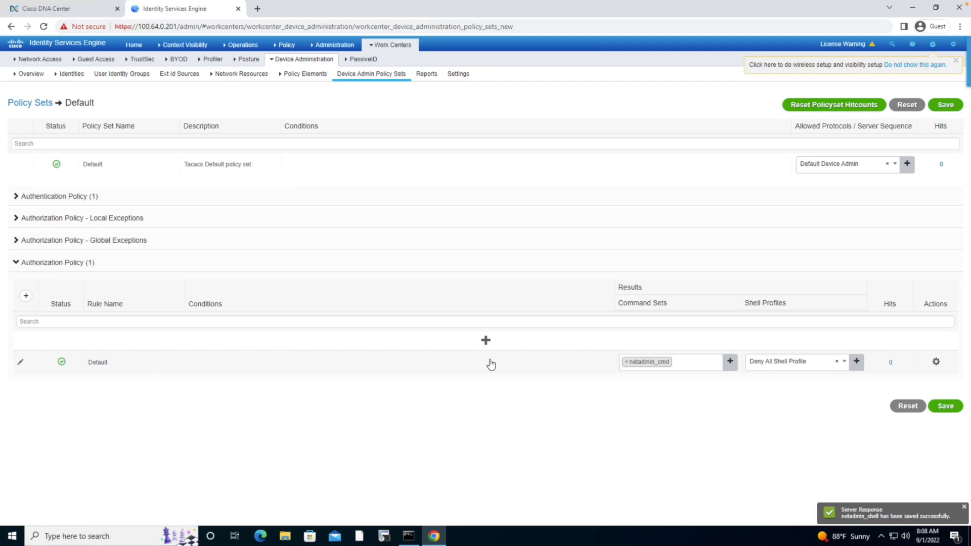
Step: Set the default authorization rule's shell profile to netadmin_shell and save the policy set
click(837, 363)
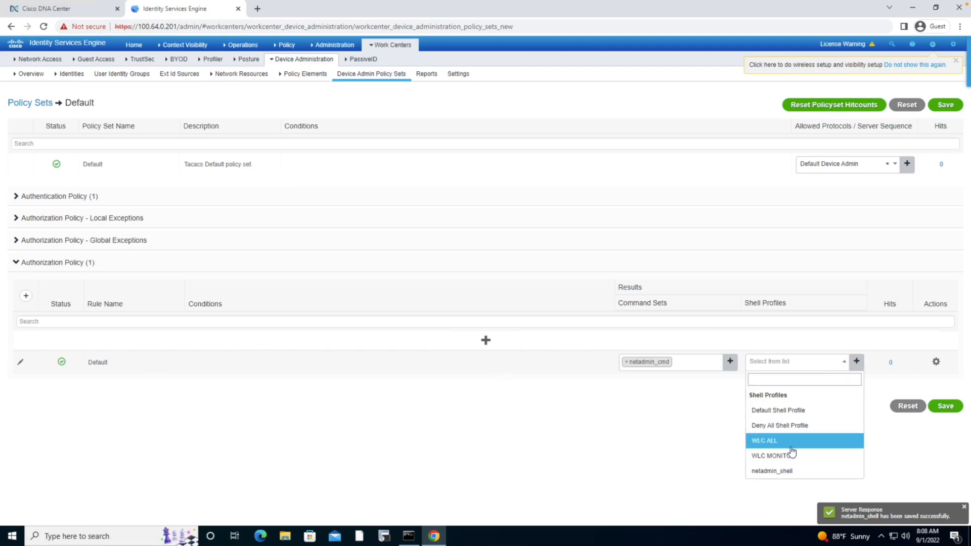
click(779, 473)
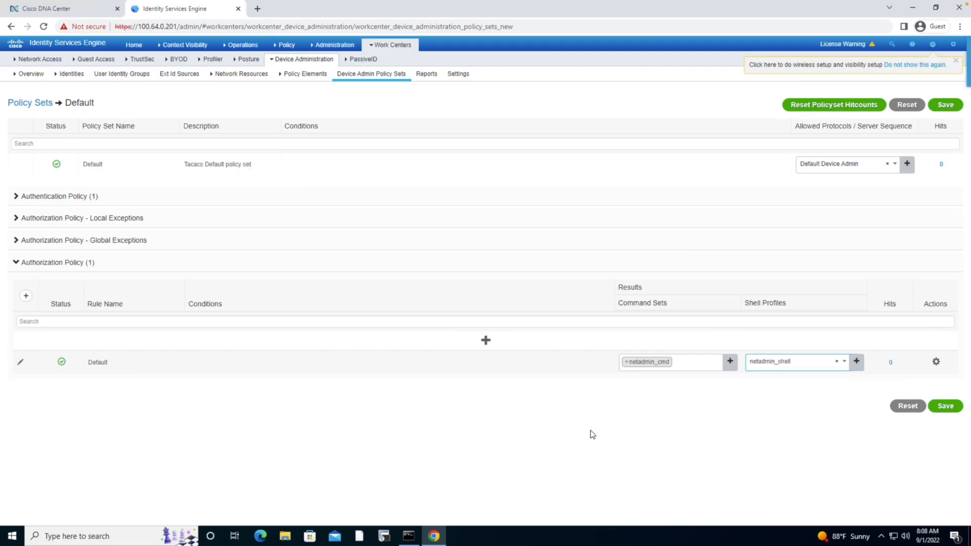
click(945, 407)
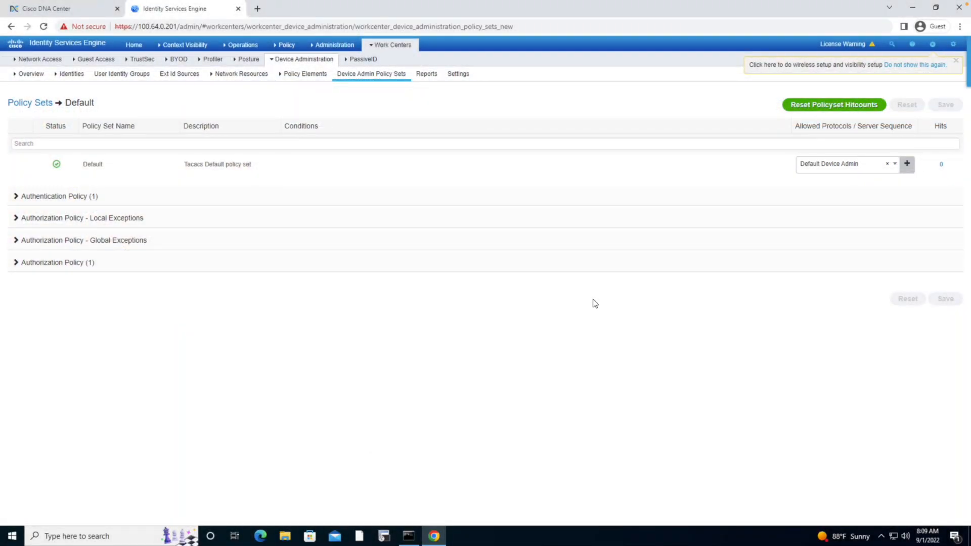
Step: Open the pxGrid Services administration page
mouse_move(338, 48)
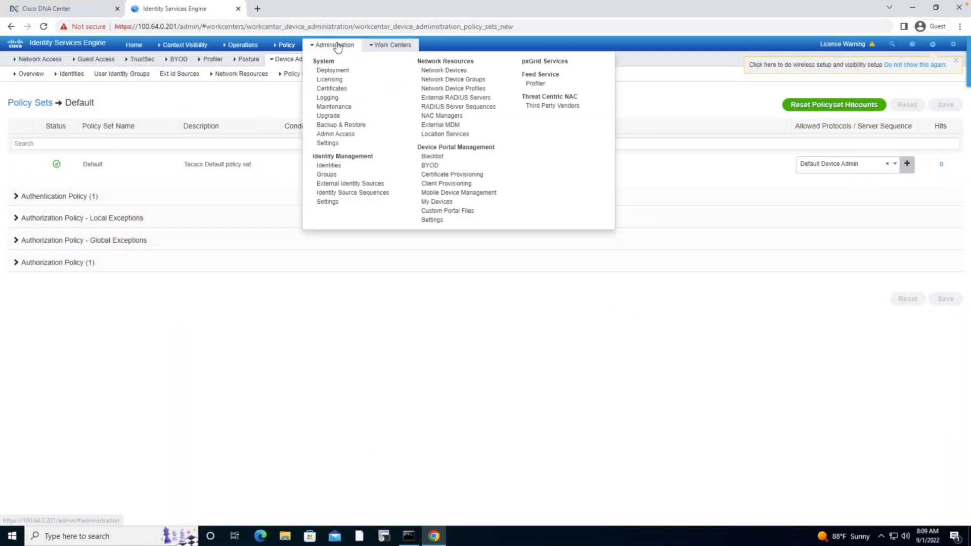
click(543, 64)
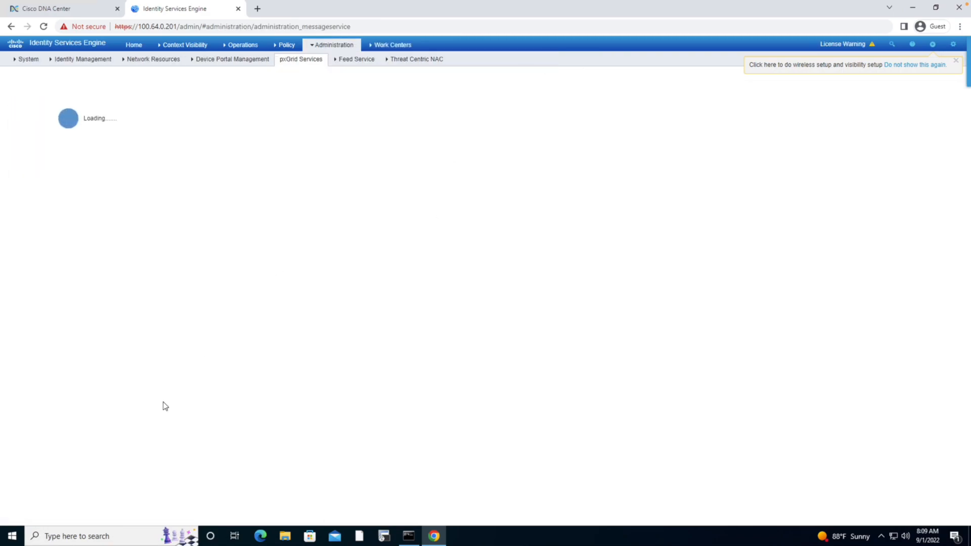